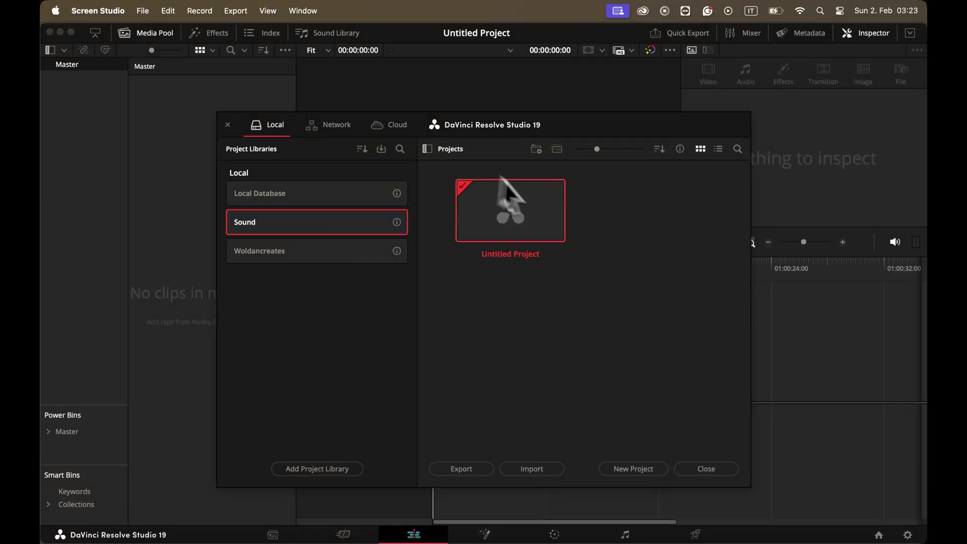
Add a project library named 'new database' stored in the Documents folder
left_click(322, 468)
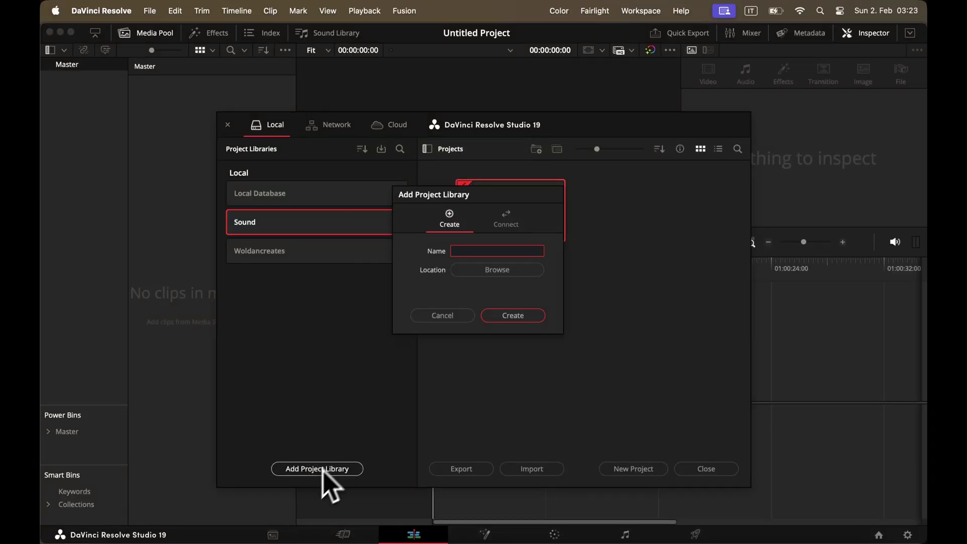
type("new database")
left_click(503, 272)
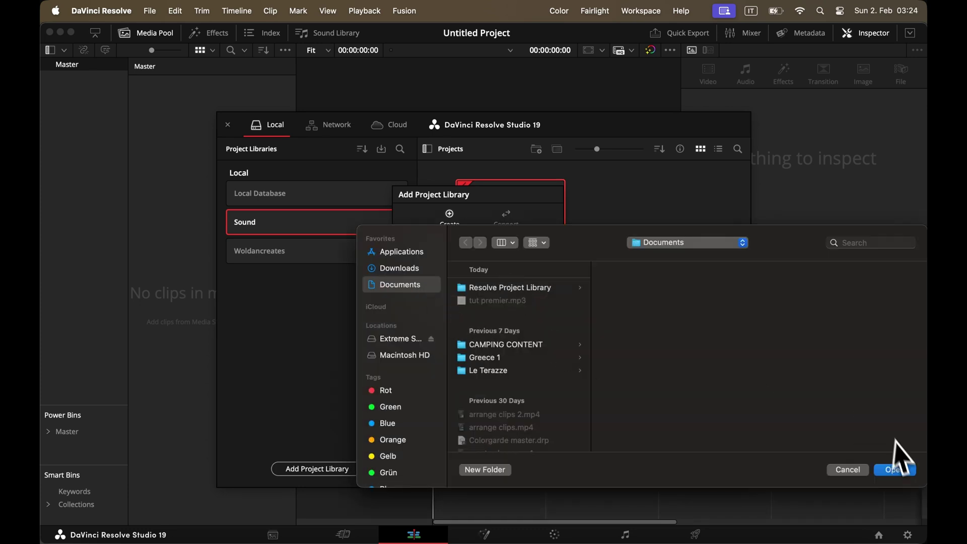
left_click(896, 468)
left_click(533, 320)
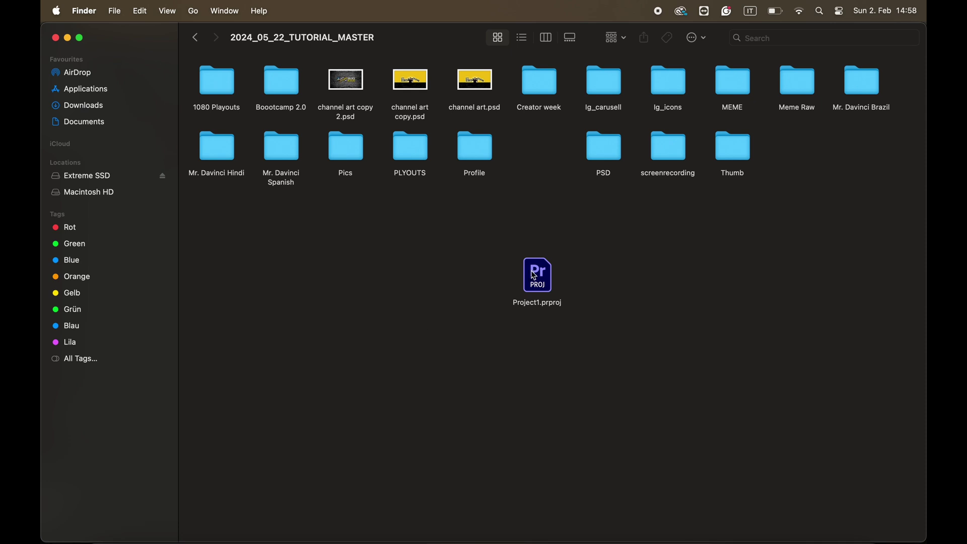
Select the Premiere project file, then start exporting the Untitled Project as a file
left_click_drag(535, 276, 396, 351)
left_click(450, 346)
left_click_drag(455, 300, 335, 416)
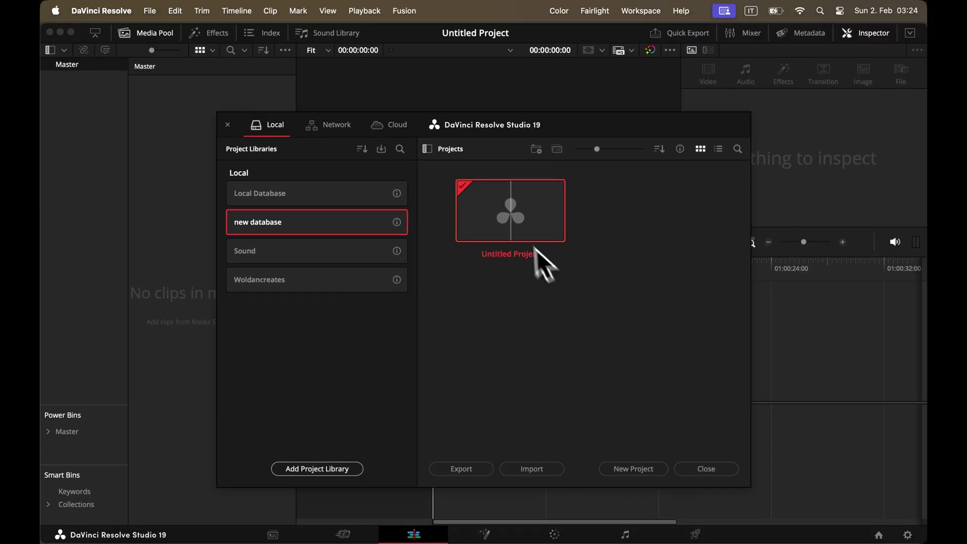
right_click(513, 220)
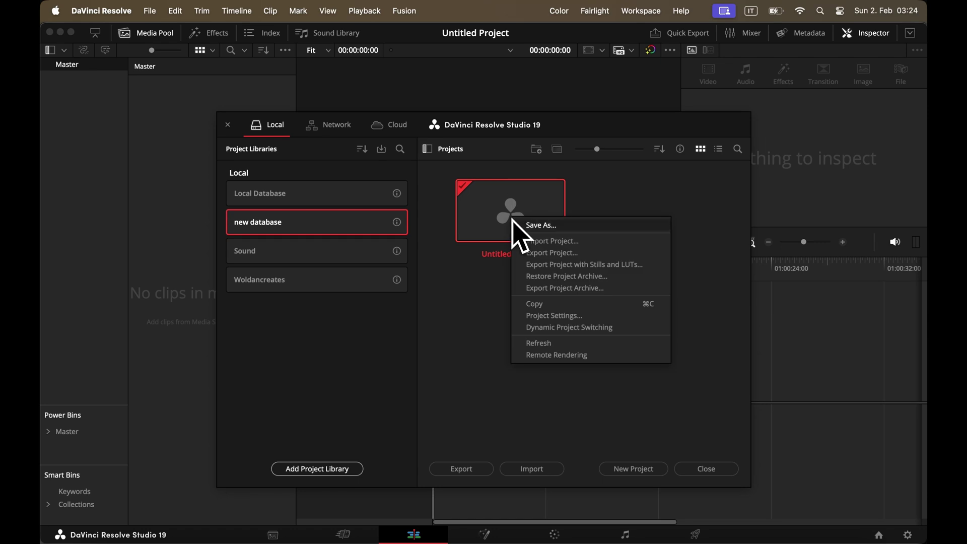
left_click(554, 256)
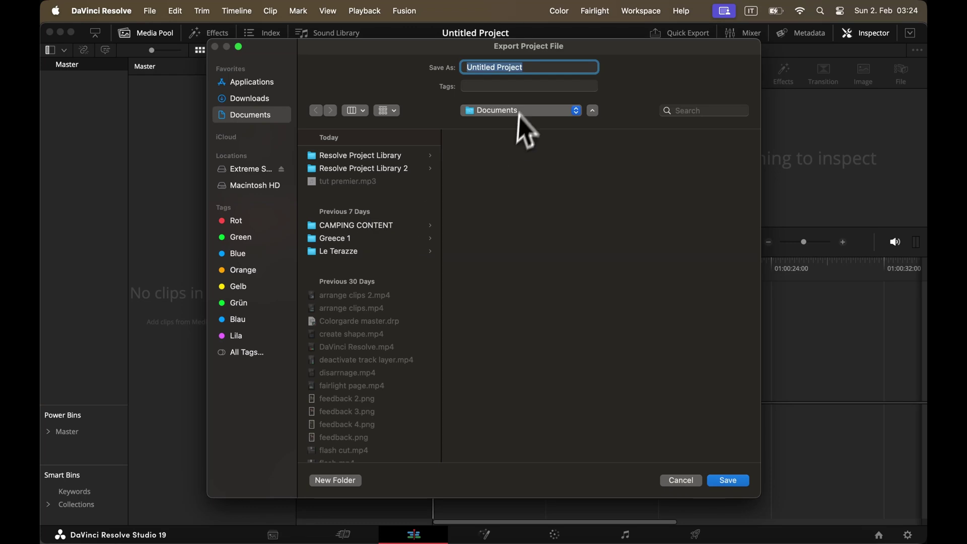
Cancel the export and create a new project named 'no more subsription'
left_click(691, 482)
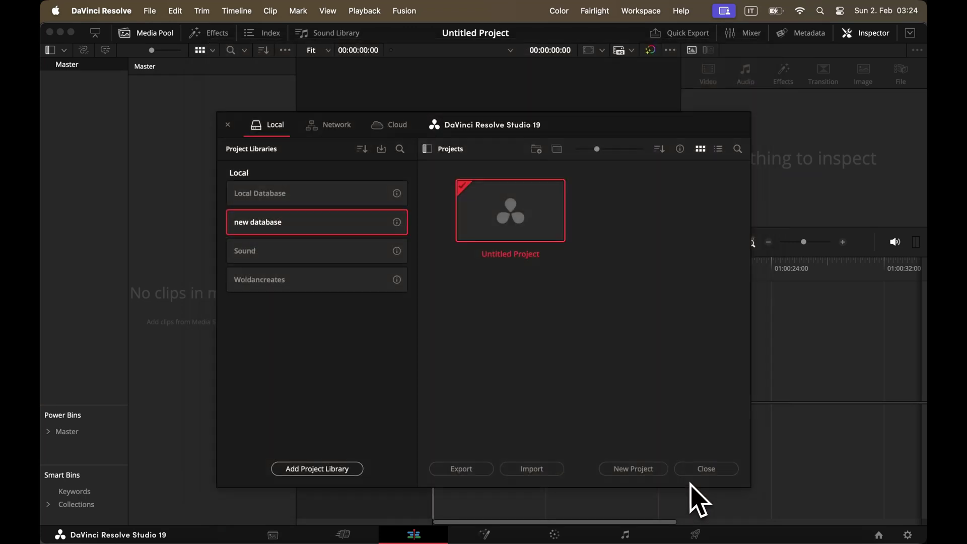
left_click(638, 465)
type("no more subsription")
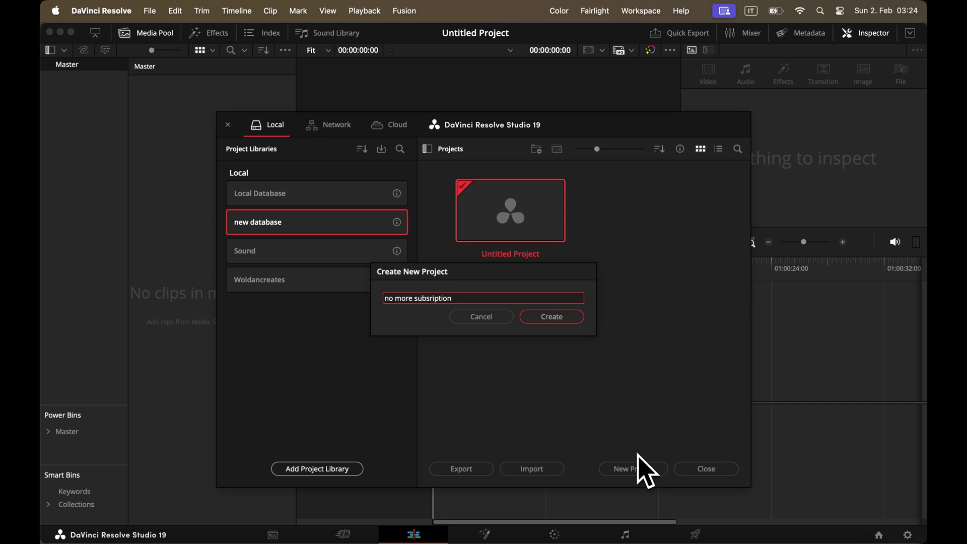
key("Return")
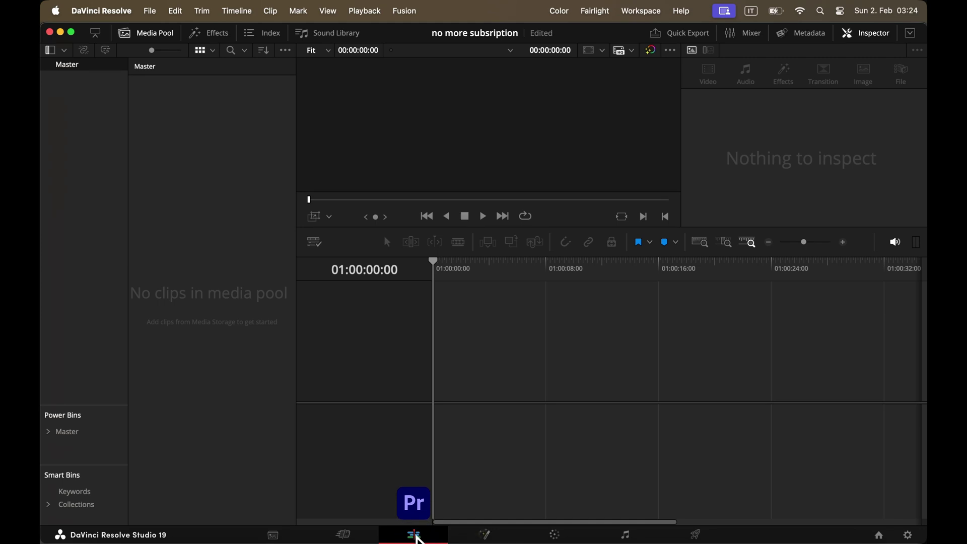
Step through the Fusion, Color, Fairlight and Deliver pages in turn
left_click(471, 540)
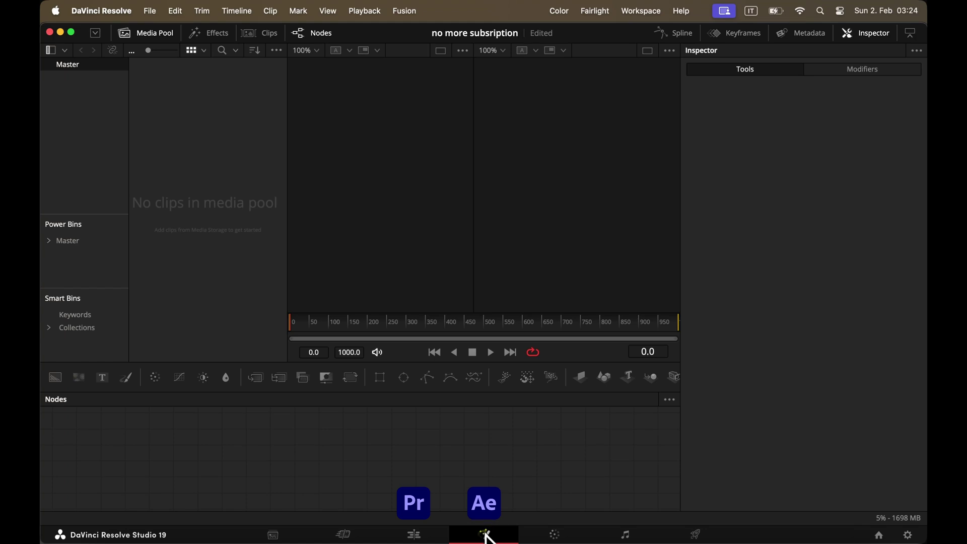
left_click(559, 536)
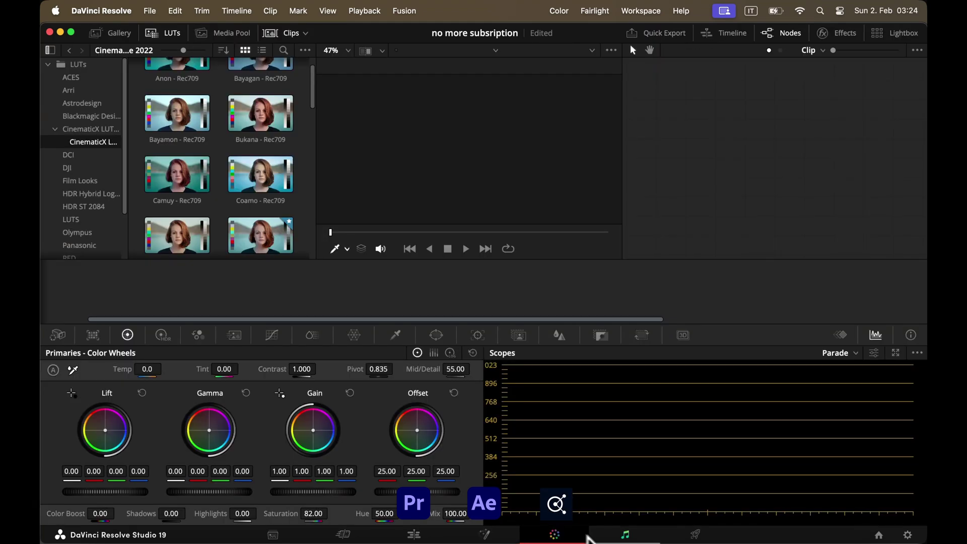
left_click(625, 537)
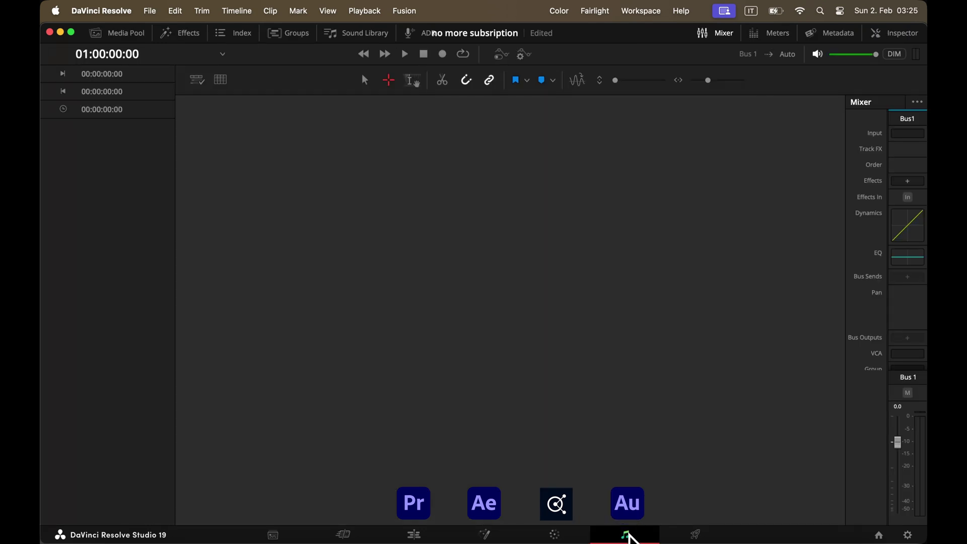
left_click(696, 536)
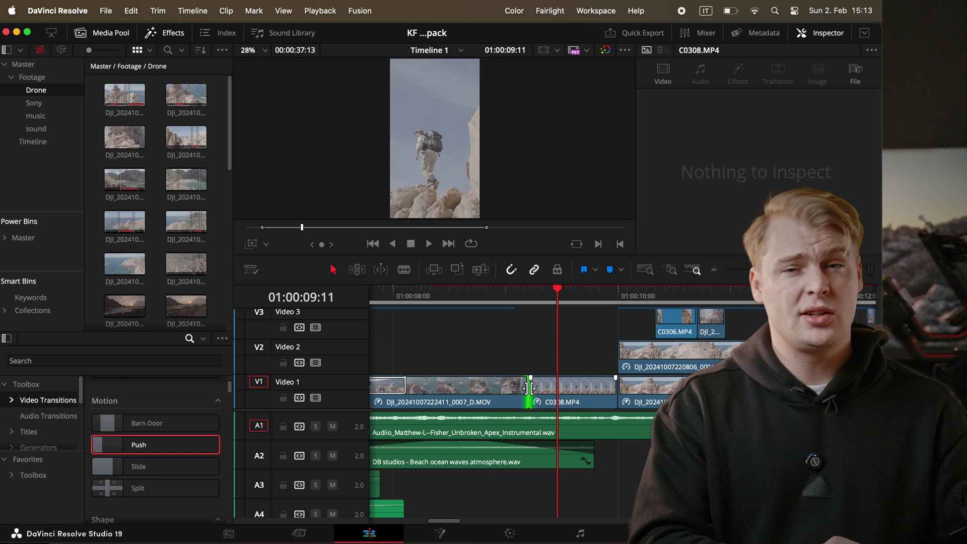
Draw a magic mask stroke along the rocks and track it through the frames
left_click(531, 388)
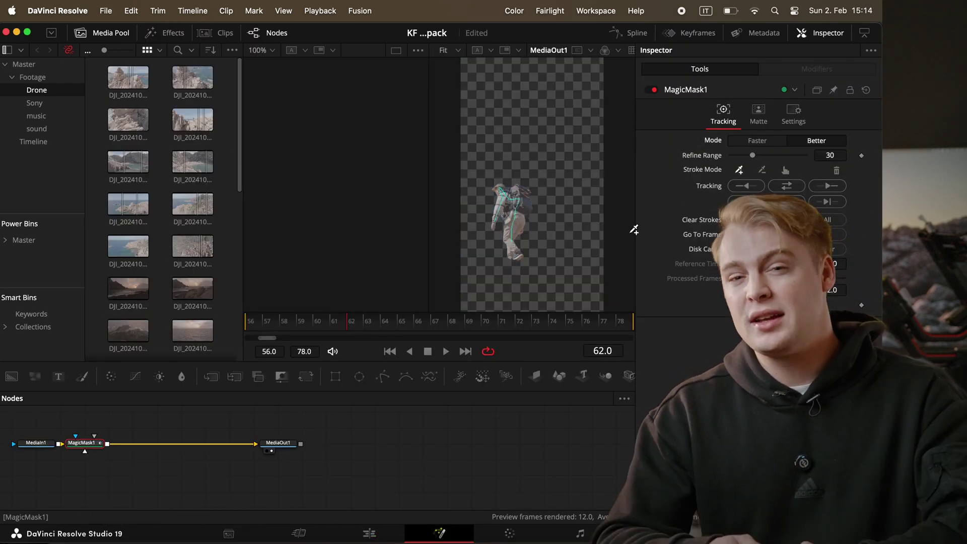
mouse_move(514, 272)
left_mouse_down()
mouse_move(514, 292)
mouse_move(574, 295)
mouse_move(584, 258)
left_mouse_up()
left_click(787, 186)
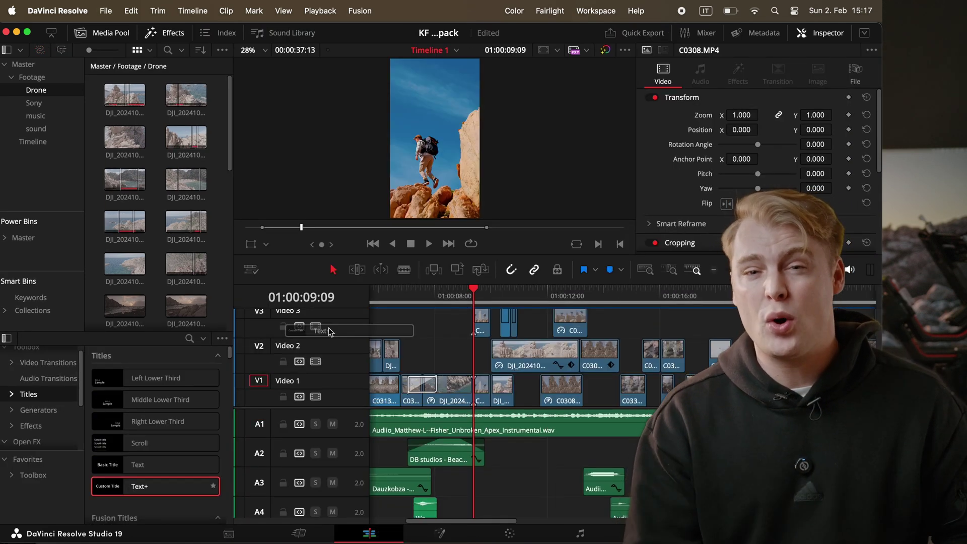
Place a Text+ title on Video 2 at the playhead and patch an input to A7
left_click_drag(328, 327, 538, 355)
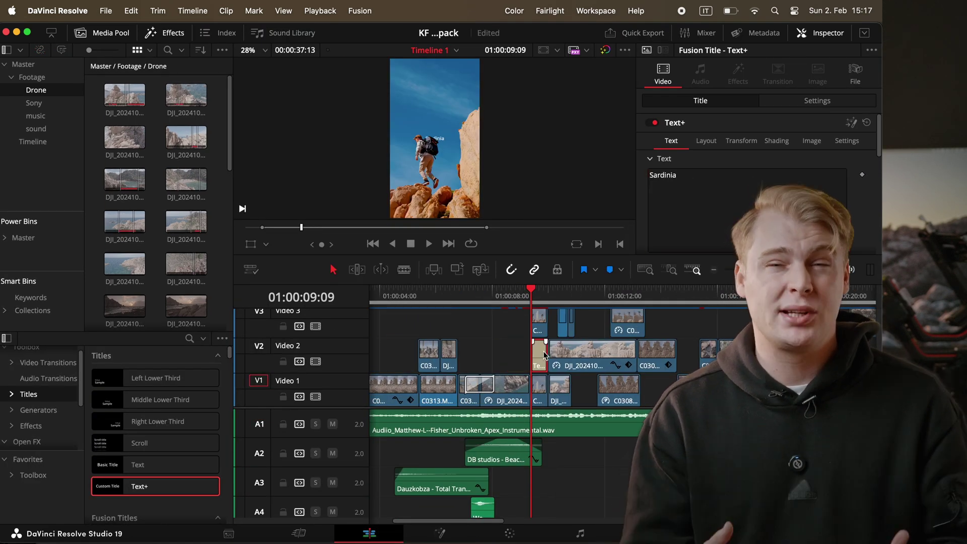
left_click(797, 103)
left_click(580, 533)
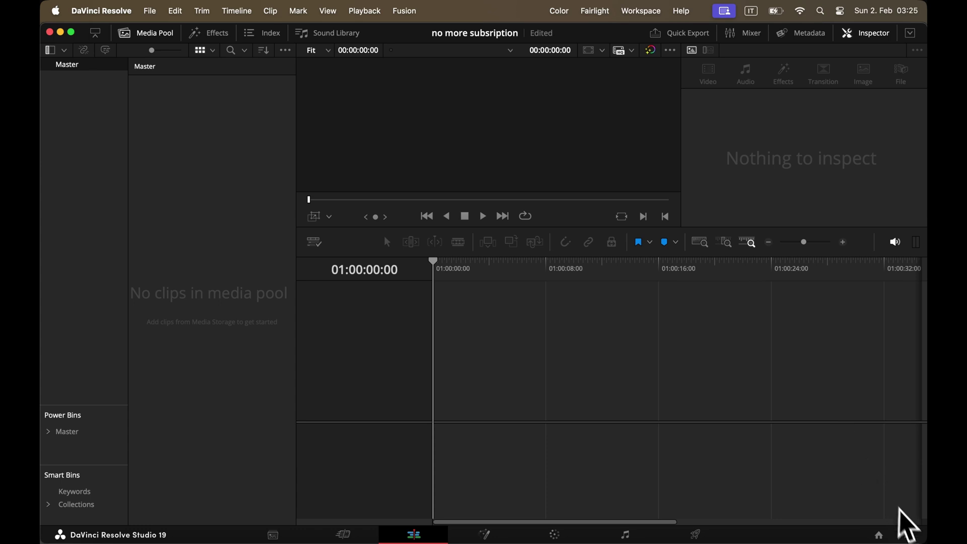
Set the timeline resolution to 3840 x 2160 Ultra HD at 30 fps
left_click(908, 535)
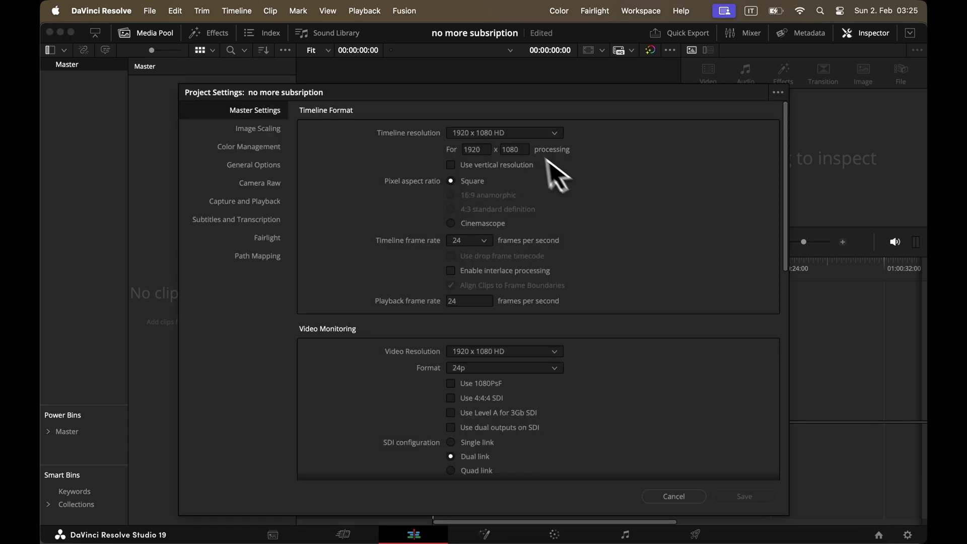
left_click(519, 136)
left_click(519, 236)
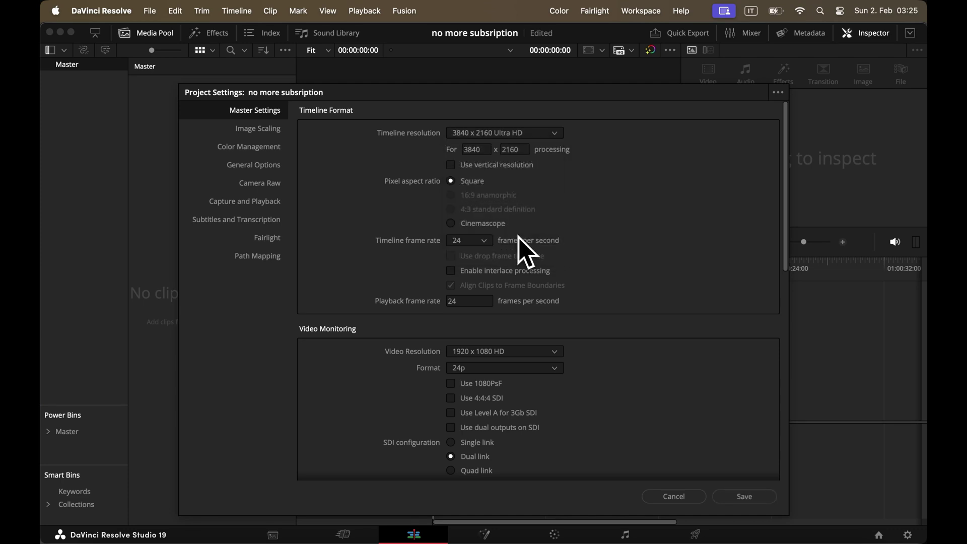
left_click(463, 240)
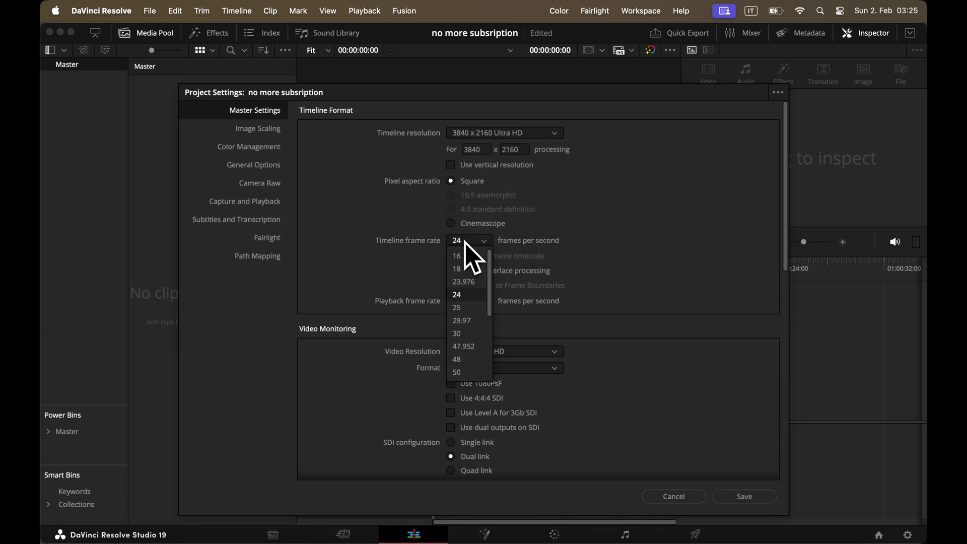
left_click(470, 319)
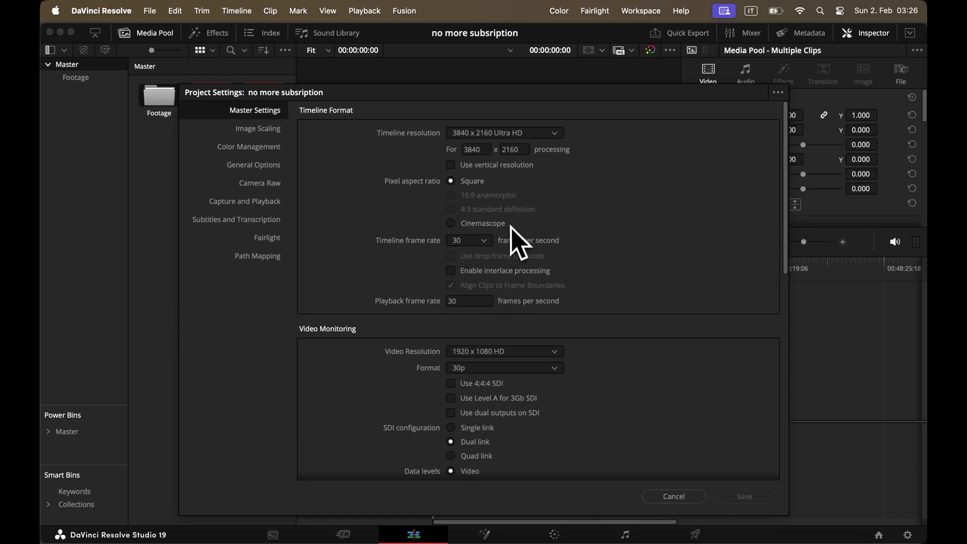
Save the current project settings as a preset named 'save' and close settings
left_click(771, 94)
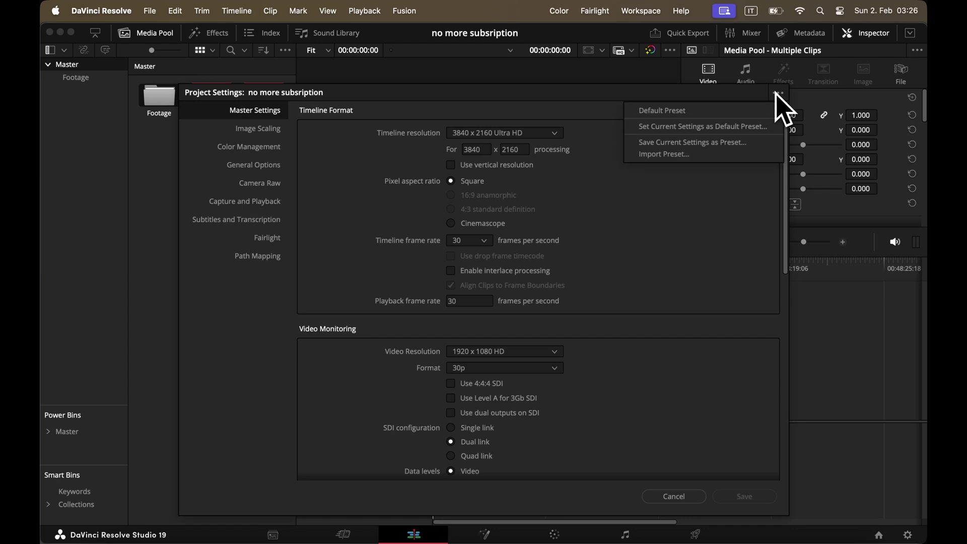
left_click(729, 144)
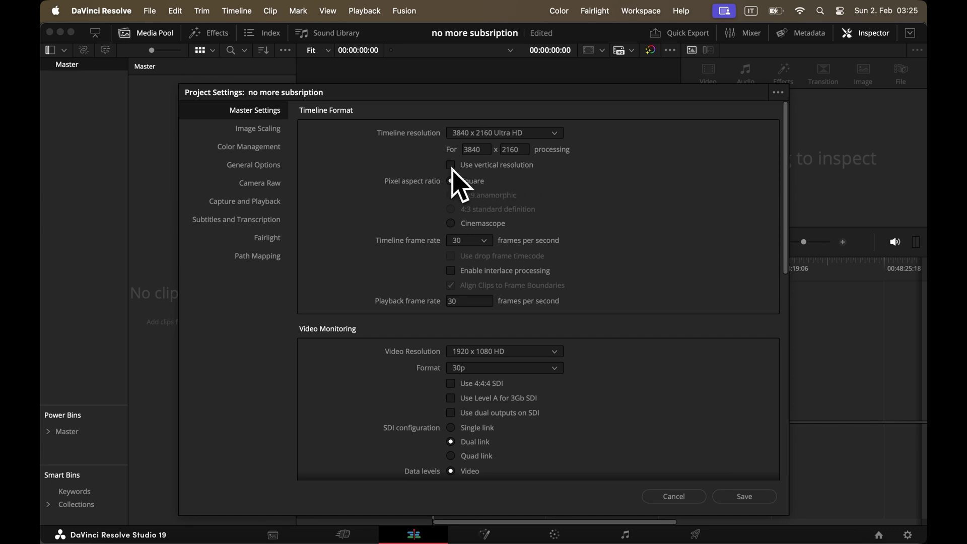
left_click(744, 496)
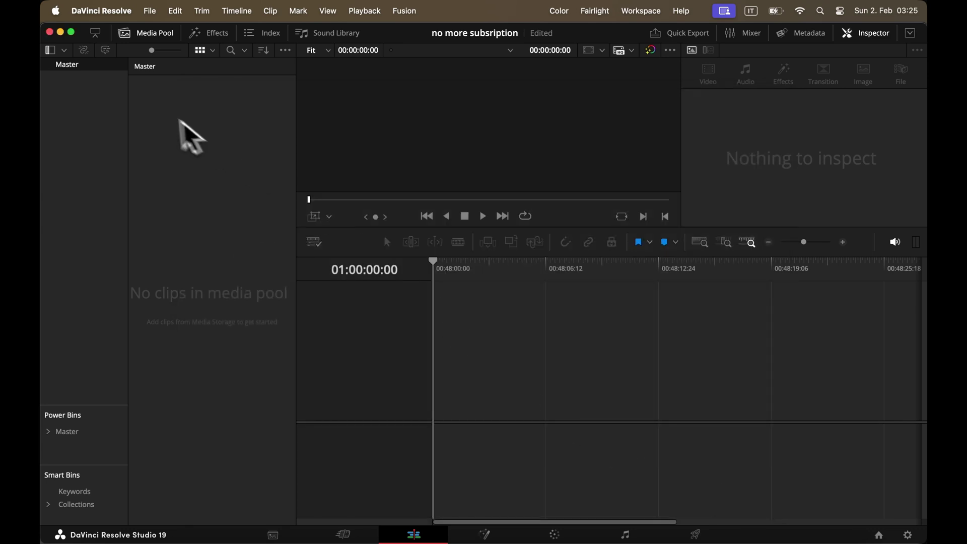
Import the two K&F clips into the media pool, answering the frame rate prompt
left_click(135, 33)
left_click(137, 33)
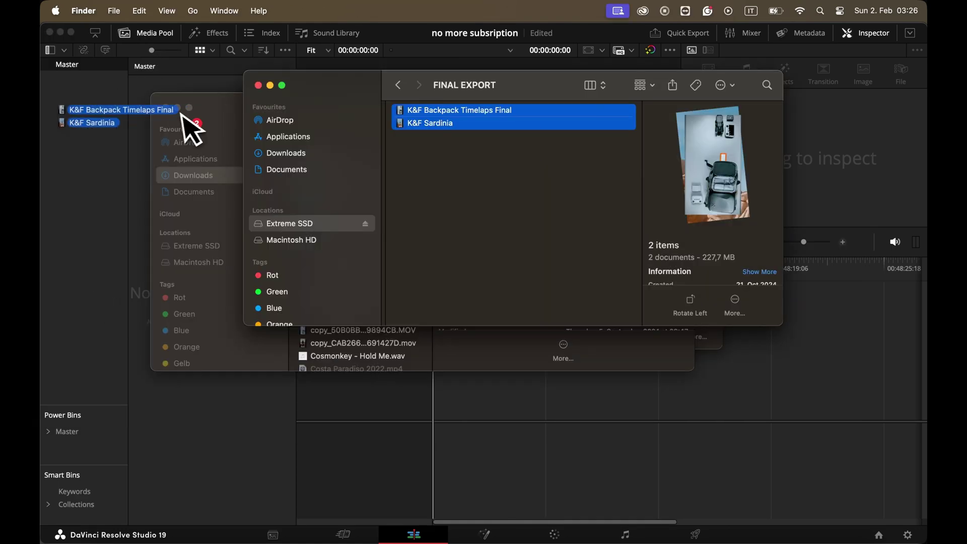
left_click_drag(182, 116, 158, 98)
left_click(518, 335)
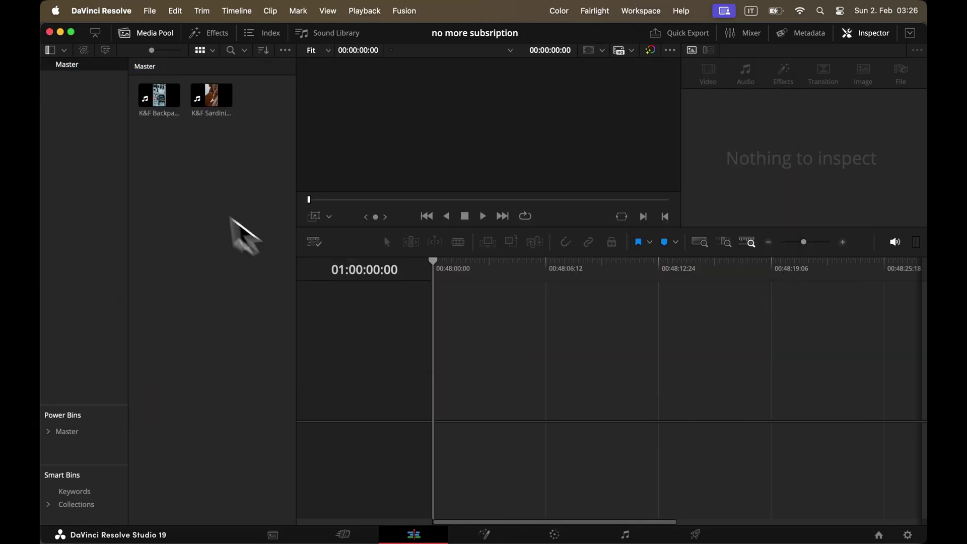
Create a bin named 'Footage' and move both clips into it
right_click(167, 169)
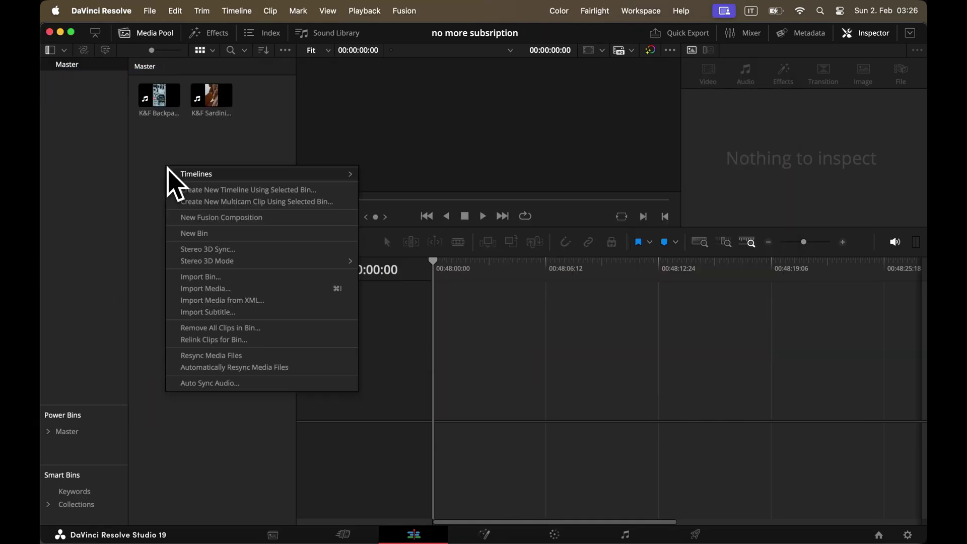
left_click(198, 231)
type("Footage")
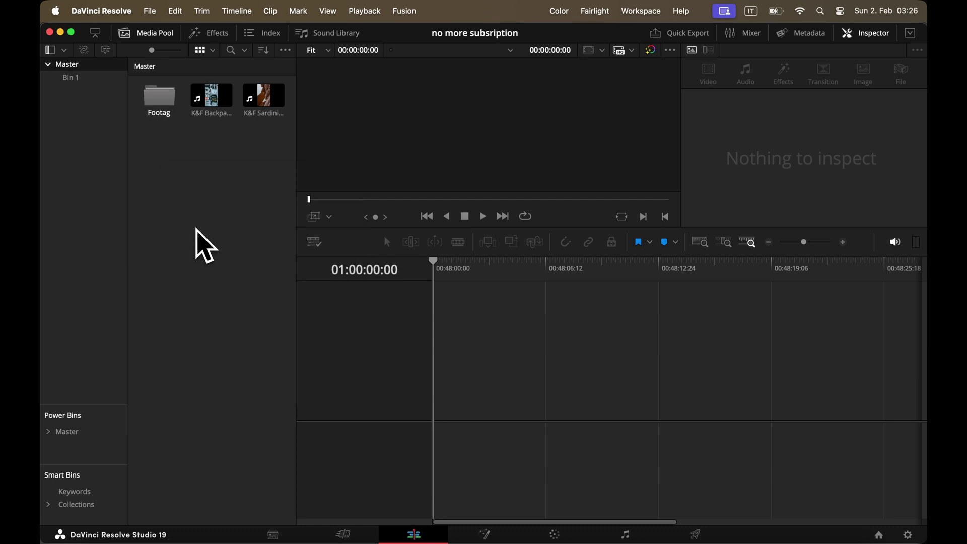
key("Return")
left_click_drag(198, 242, 160, 98)
Open the Footage bin and place K&F Sardinia on a new Timeline 1
left_click(147, 33)
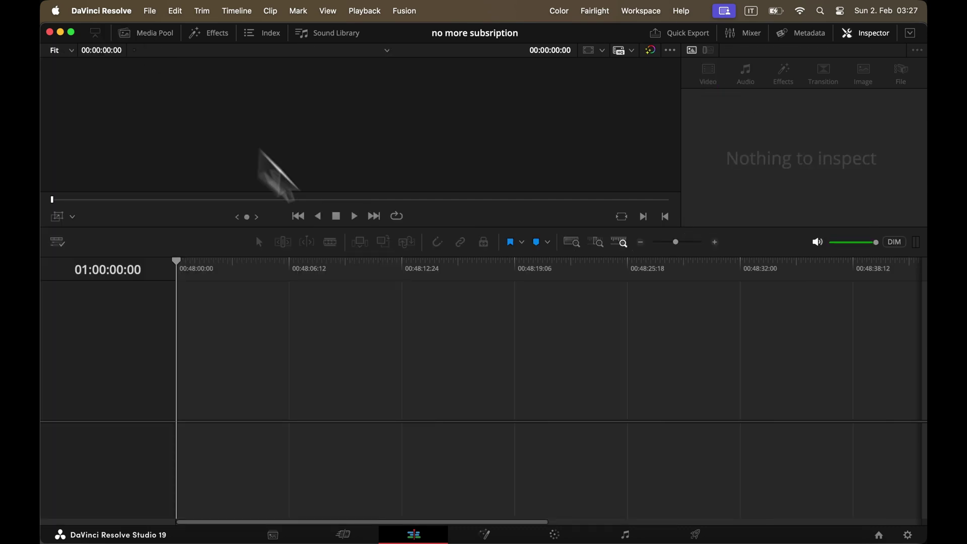
left_click(149, 34)
left_click(862, 33)
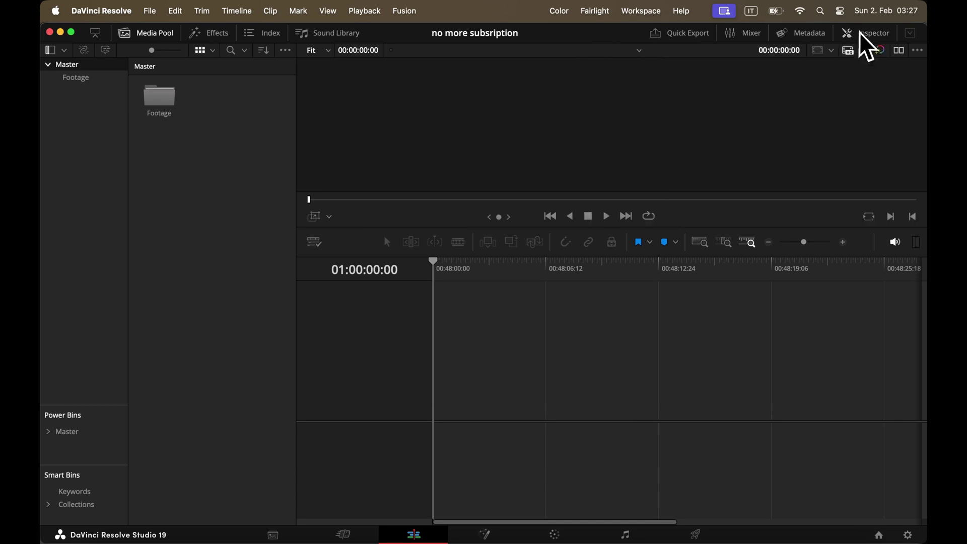
left_click(862, 34)
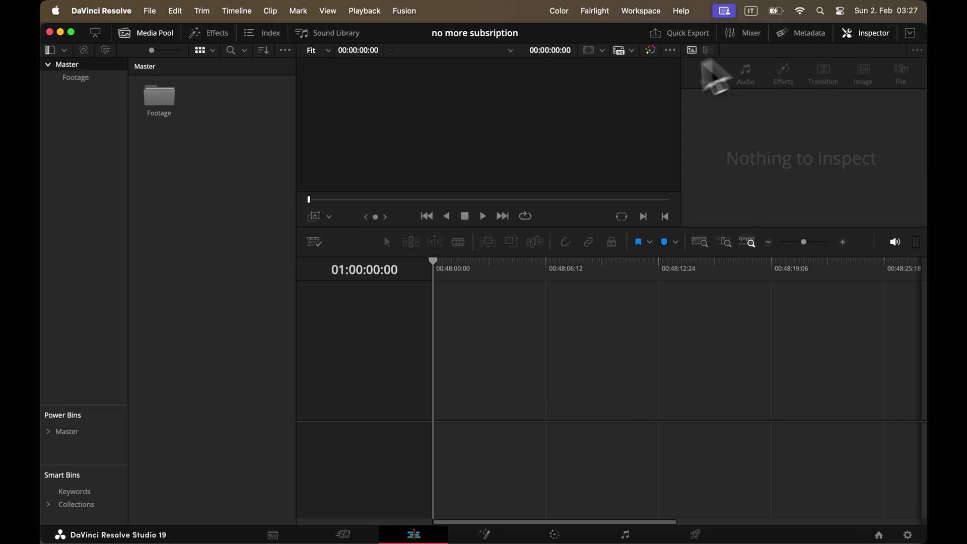
left_click(215, 35)
left_click(218, 31)
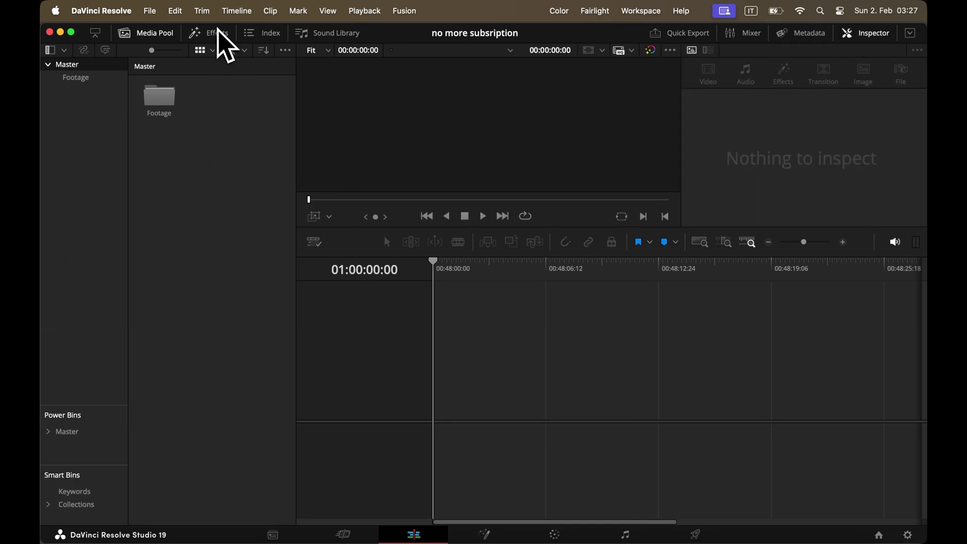
double_click(159, 95)
left_click_drag(211, 96, 432, 384)
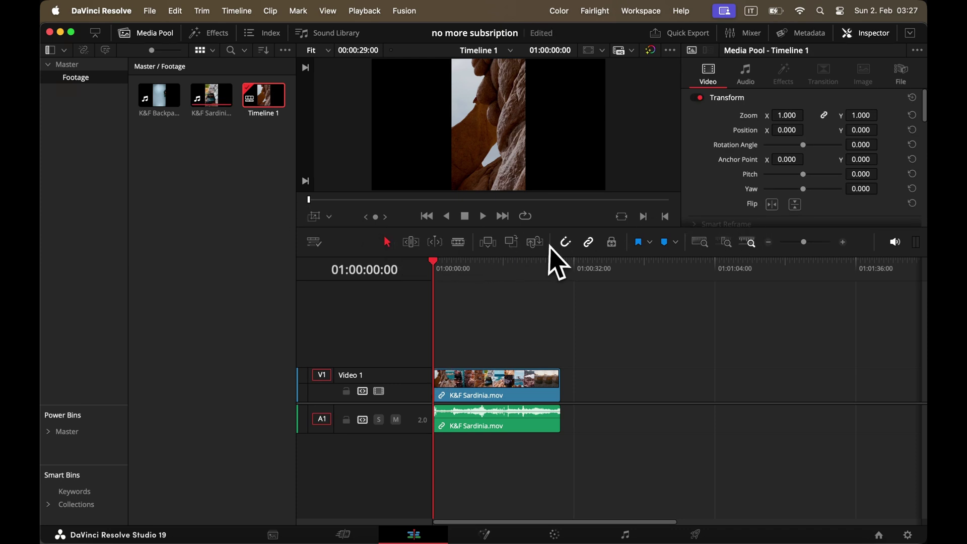
Split the K&F Sardinia clip with the blade tool and select its right part
key("b")
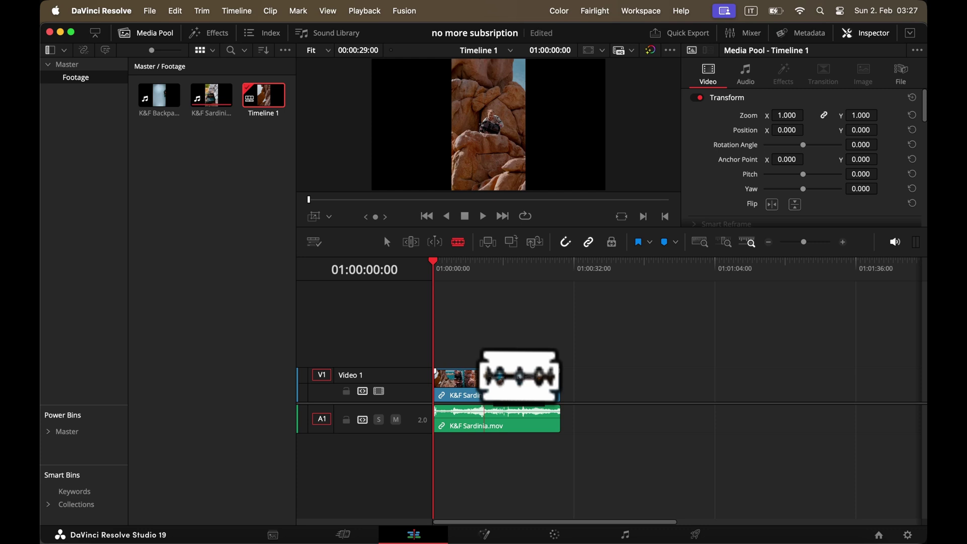
left_click(484, 383)
key("a")
left_click(527, 378)
mouse_move(528, 378)
left_mouse_down()
mouse_move(559, 385)
mouse_move(531, 385)
left_mouse_up()
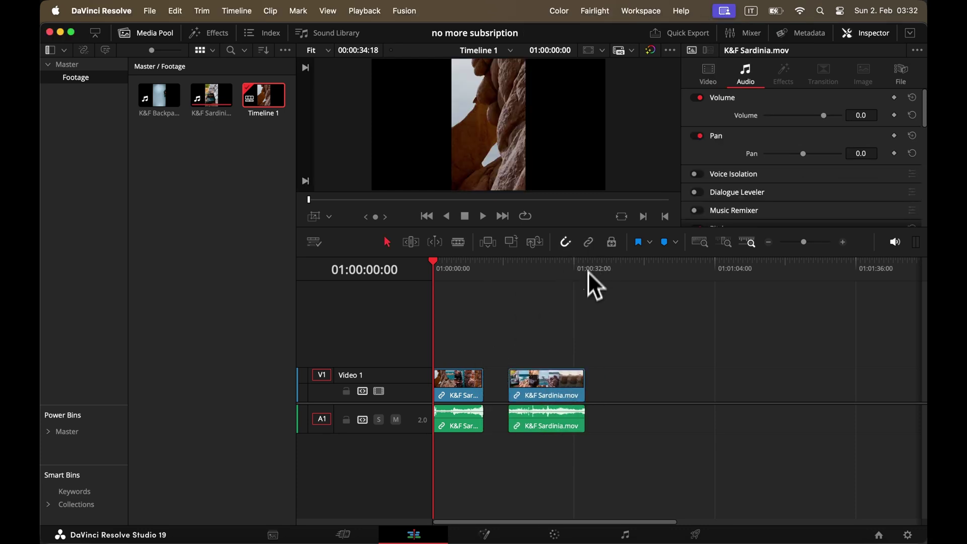
Move the second part later, leaving a gap, and realign its audio in sync
left_click_drag(578, 423, 600, 423)
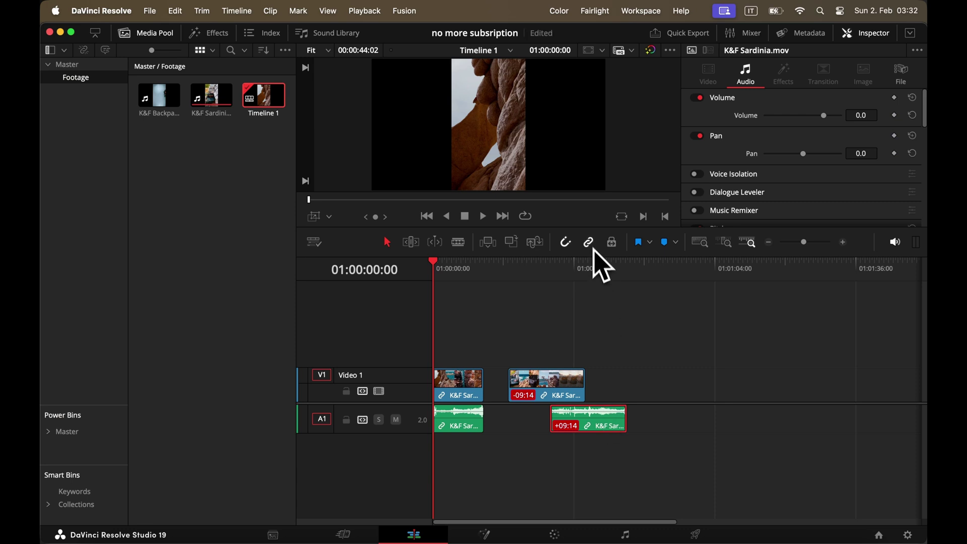
left_click_drag(563, 424, 559, 384)
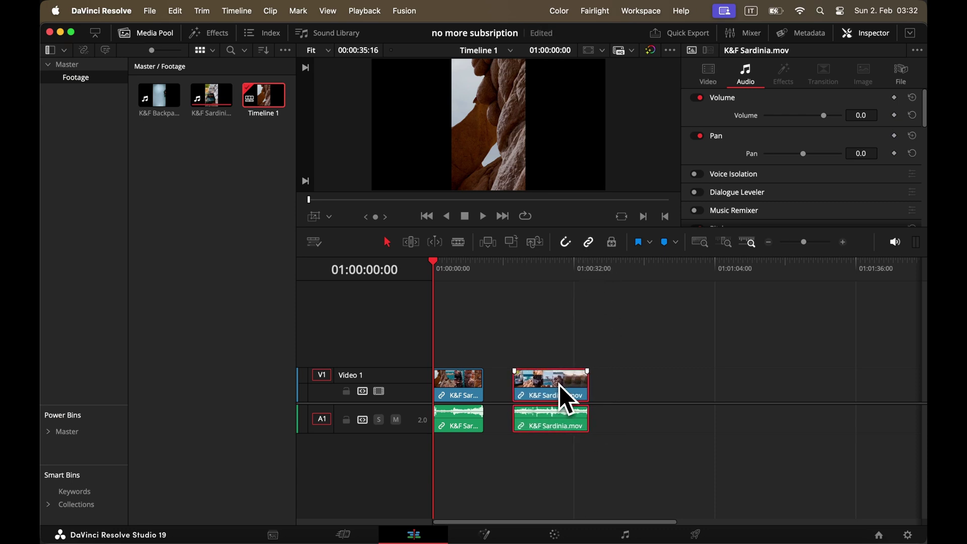
left_click(554, 362)
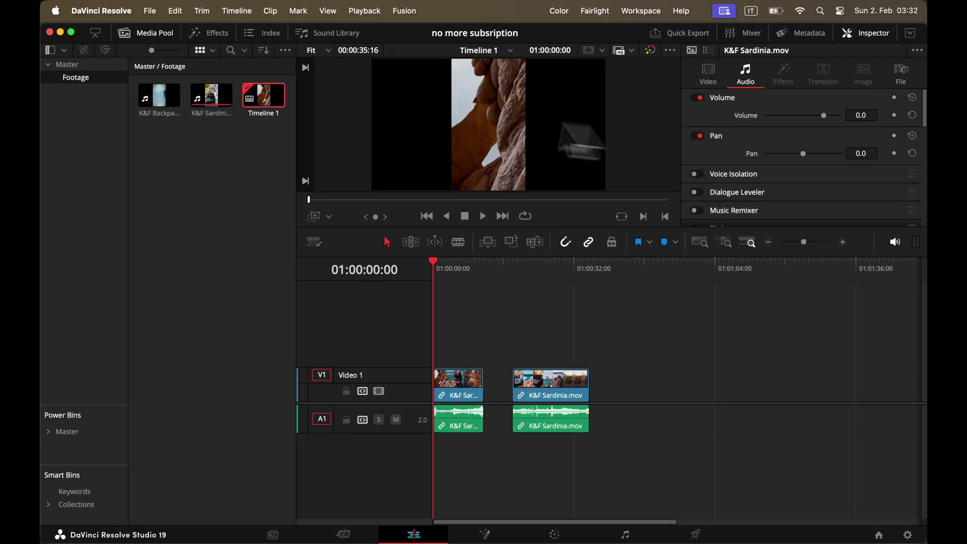
Make the media pool narrower
left_click(144, 32)
left_click(145, 32)
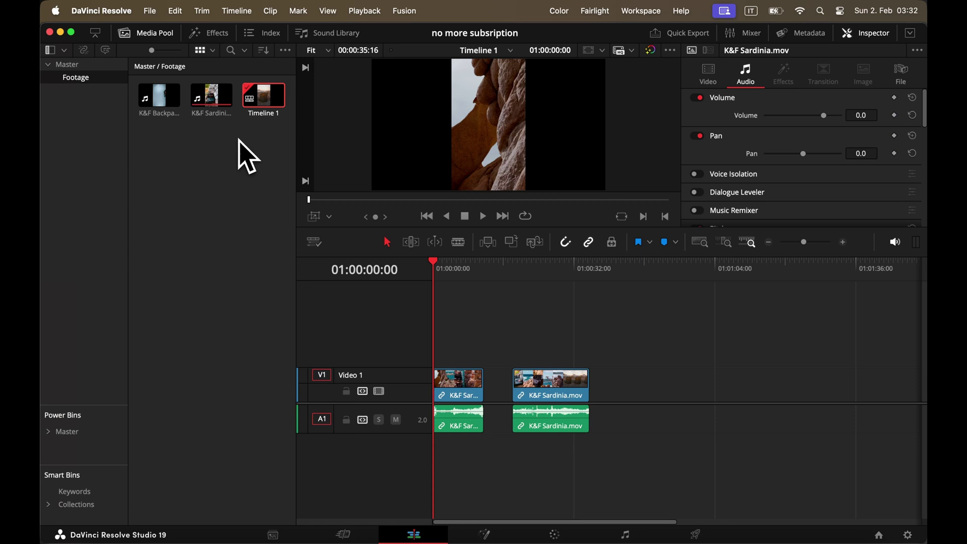
left_click_drag(284, 138, 287, 147)
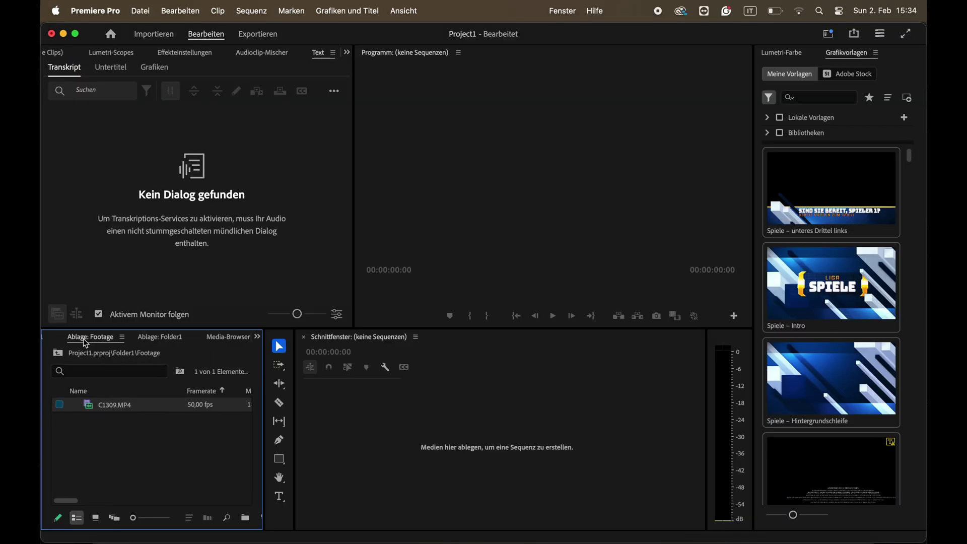
Move the Project1 panel out of its group and close the Footage bin panel
scroll(117, 339, "down", 2)
scroll(117, 339, "up", 3)
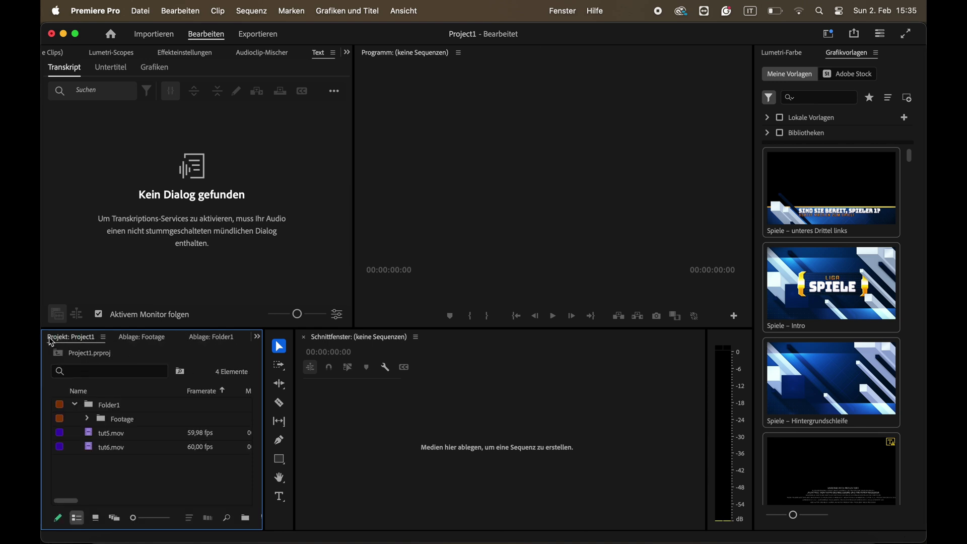
left_click_drag(43, 342, 44, 117)
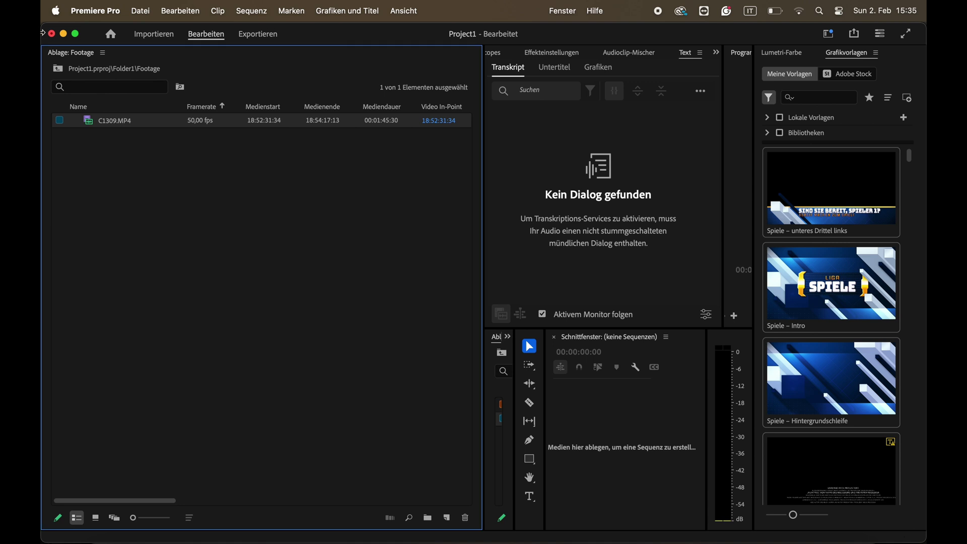
key("super+w")
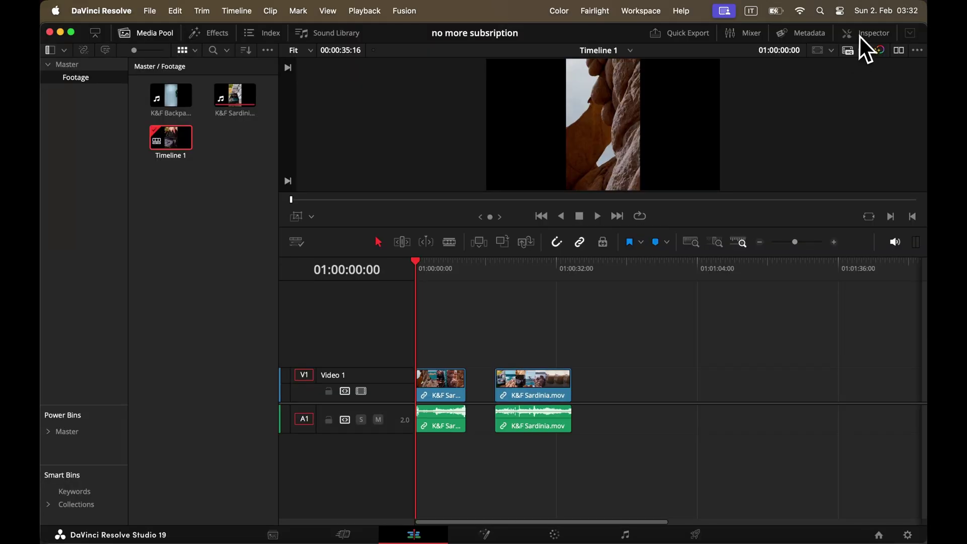
Widen the media pool to three thumbnails per row and make the viewer taller
left_click(862, 36)
left_click(863, 35)
left_click(752, 37)
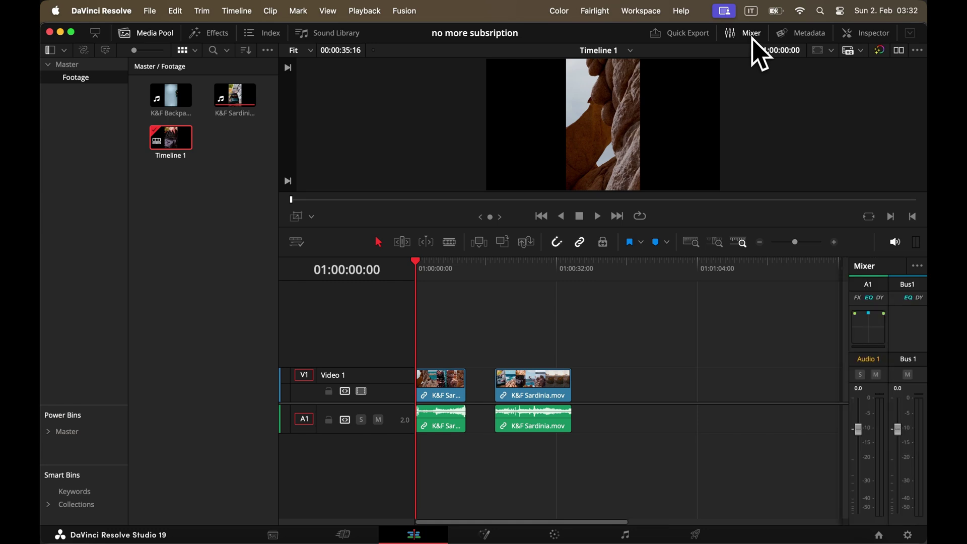
left_click(752, 38)
left_click(157, 36)
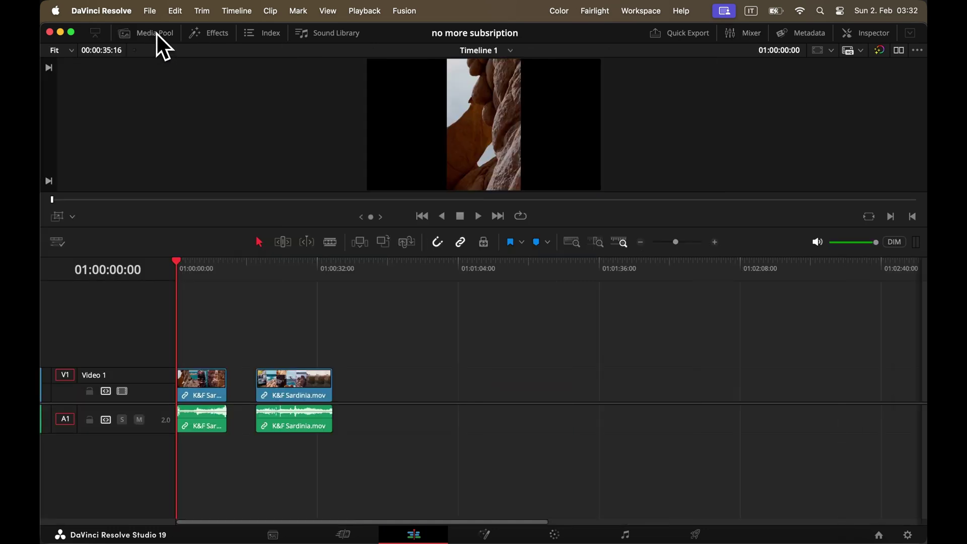
left_click(156, 33)
left_click(212, 35)
left_click(212, 33)
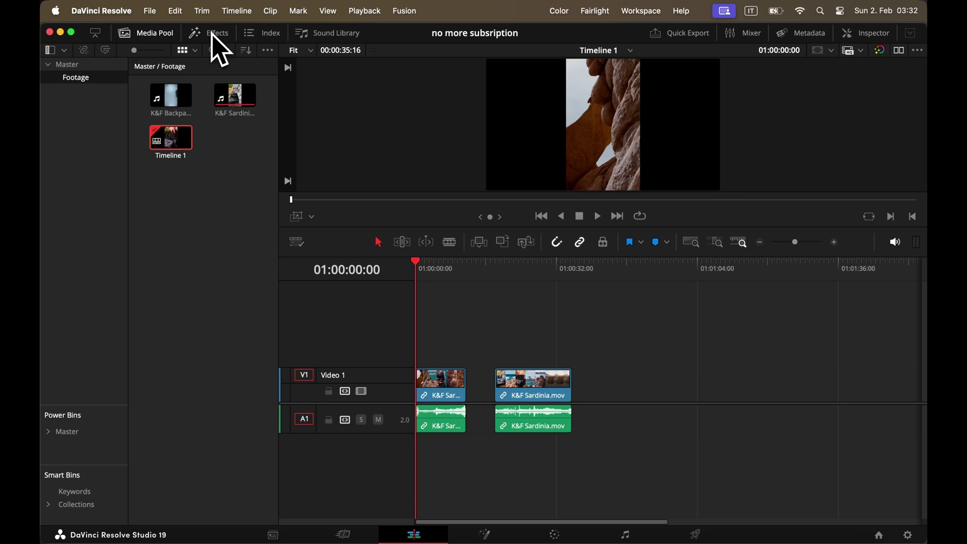
mouse_move(278, 119)
left_mouse_down()
mouse_move(309, 121)
mouse_move(278, 119)
left_mouse_up()
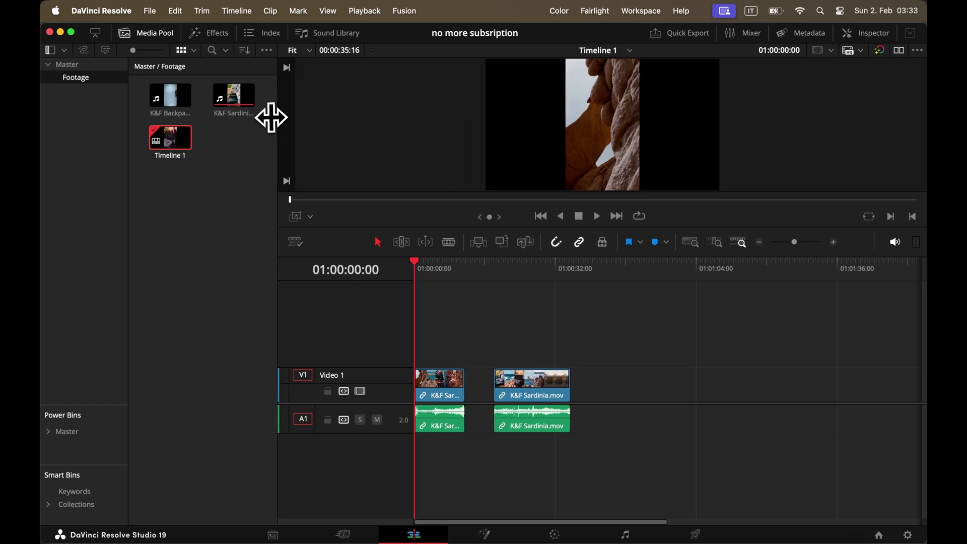
left_click_drag(385, 228, 385, 283)
Place the K&F Backpack clip after a gap and play from 01:00:14:28
left_click_drag(433, 327, 436, 327)
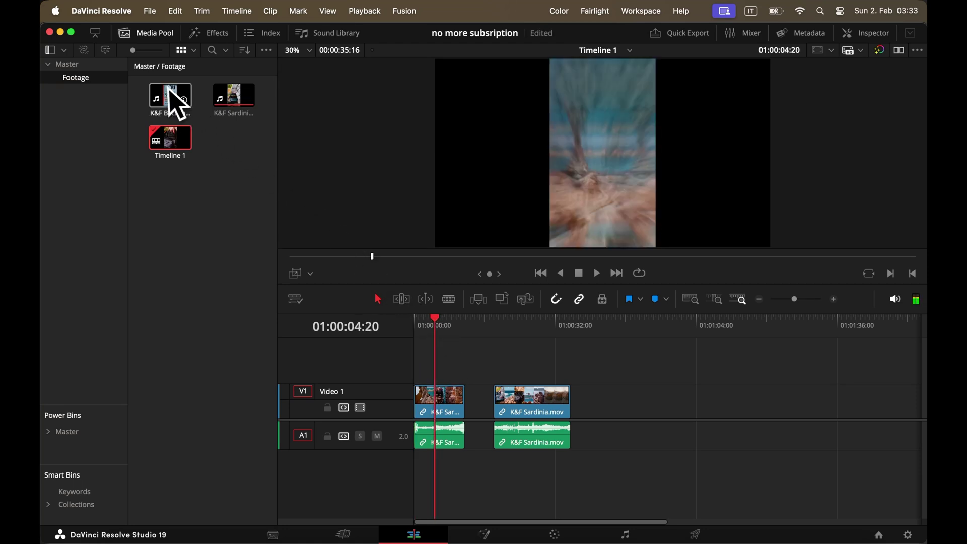
left_click_drag(163, 98, 459, 402)
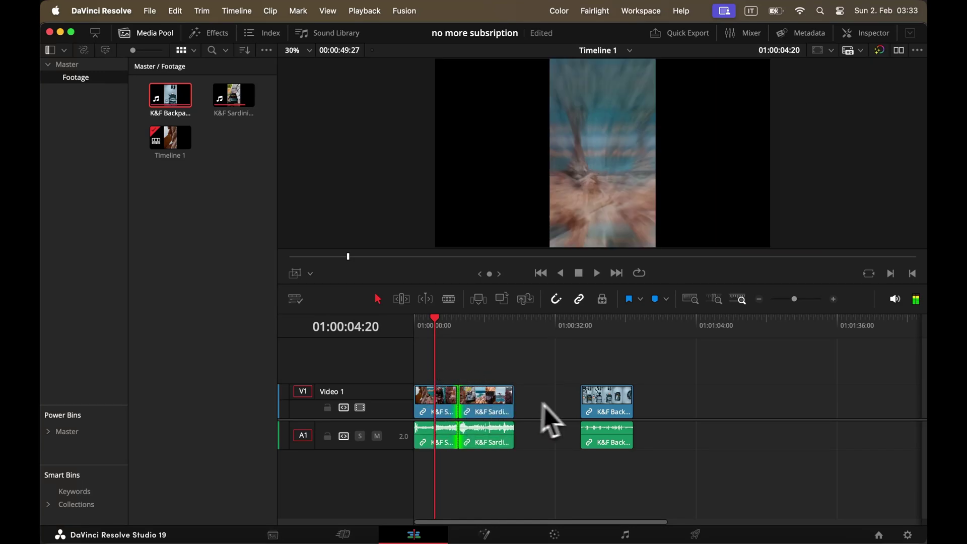
left_click(541, 322)
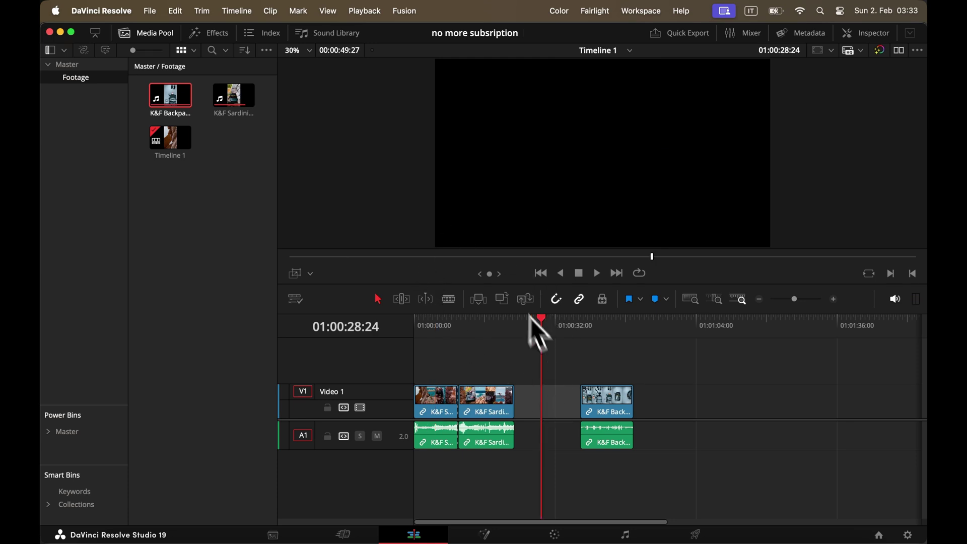
left_click_drag(535, 328, 482, 325)
key("space")
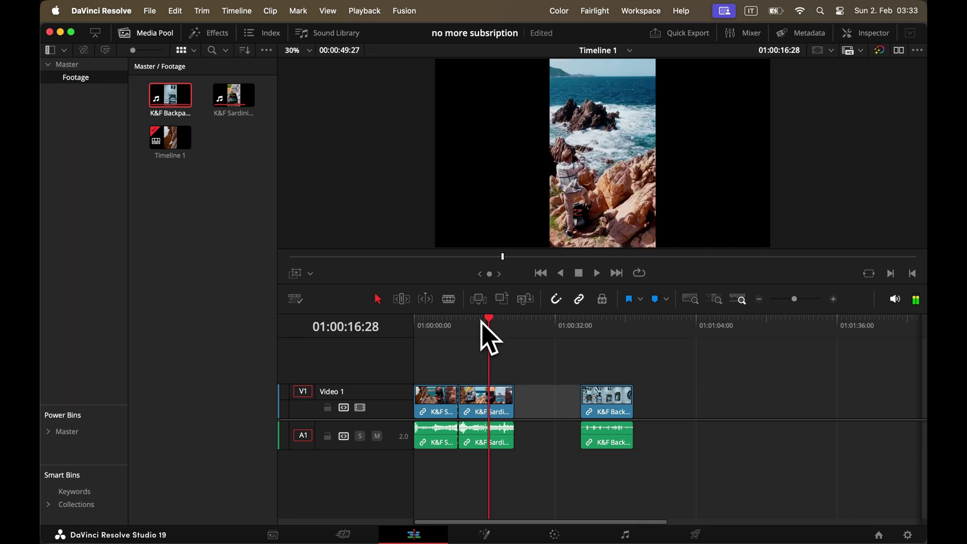
Change the timeline resolution to 1920 x 1080 HD and save the project settings
left_click(914, 535)
left_click(524, 135)
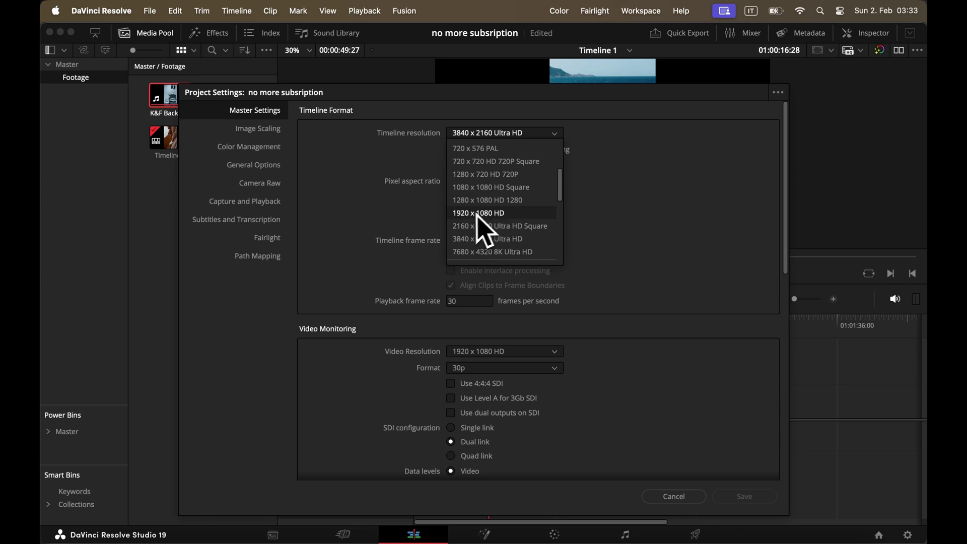
left_click(521, 214)
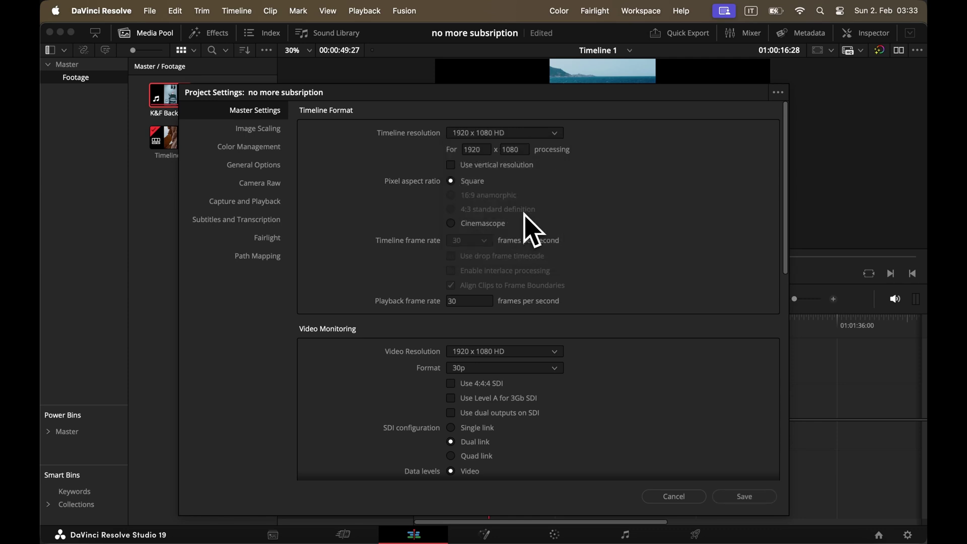
left_click(754, 498)
Browse the Playback menu, then scrub the playhead to 01:00:10:04
left_click(367, 12)
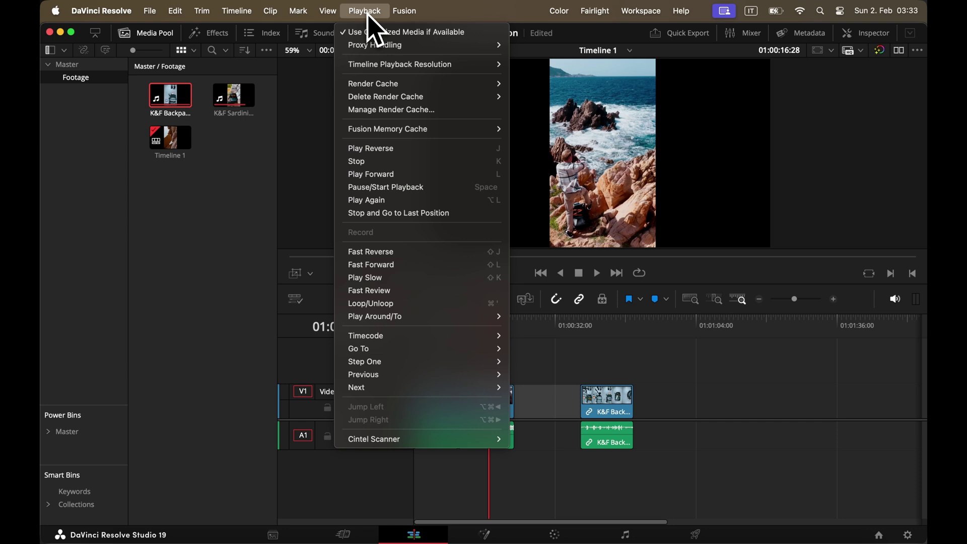
mouse_move(385, 65)
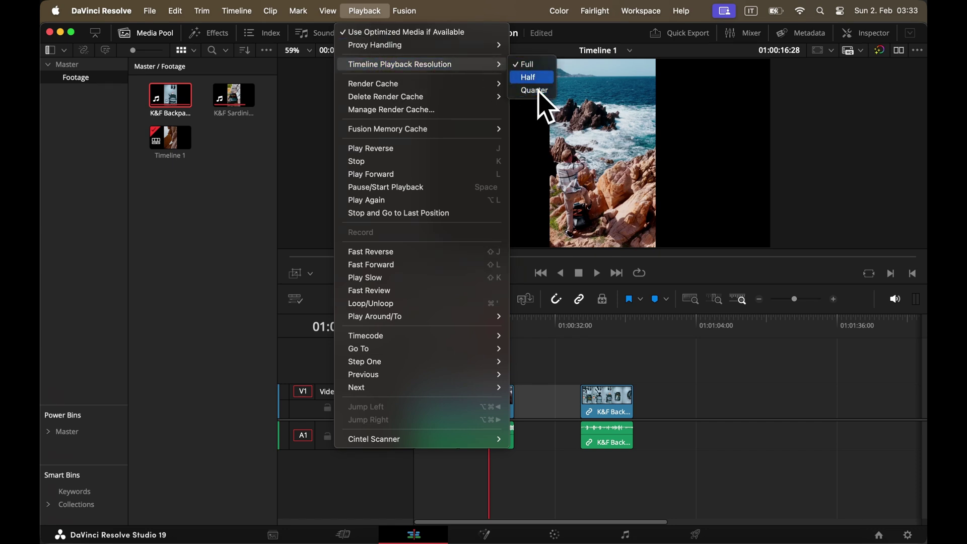
mouse_move(405, 85)
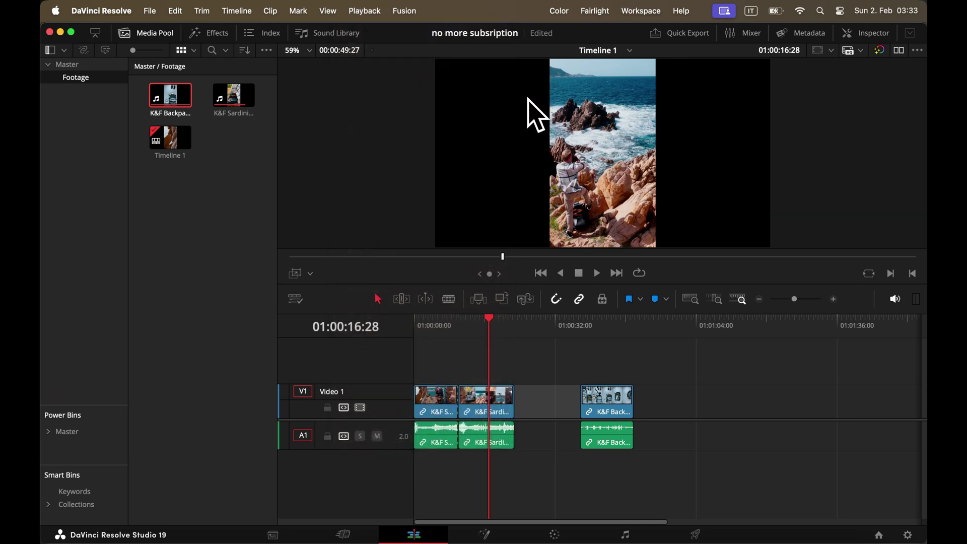
mouse_move(473, 326)
left_mouse_down()
mouse_move(492, 328)
mouse_move(463, 331)
left_mouse_up()
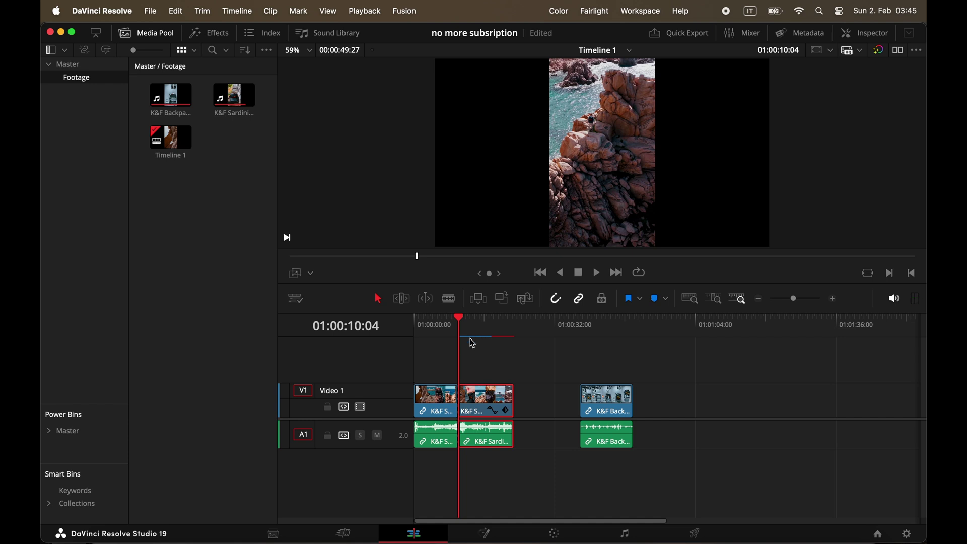
Generate optimized media for the K&F Backpack clip and proxy media for both K&F clips
left_click(611, 395)
right_click(610, 395)
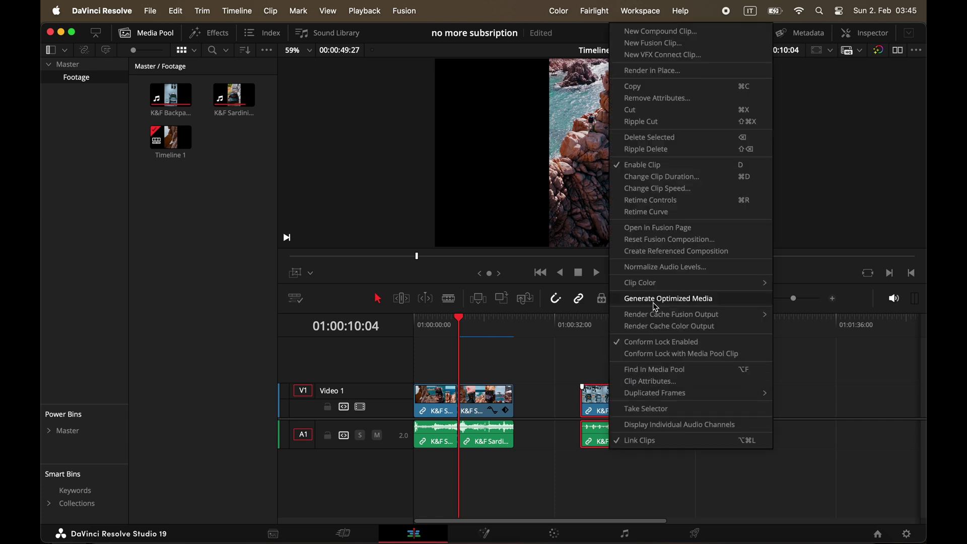
left_click(672, 302)
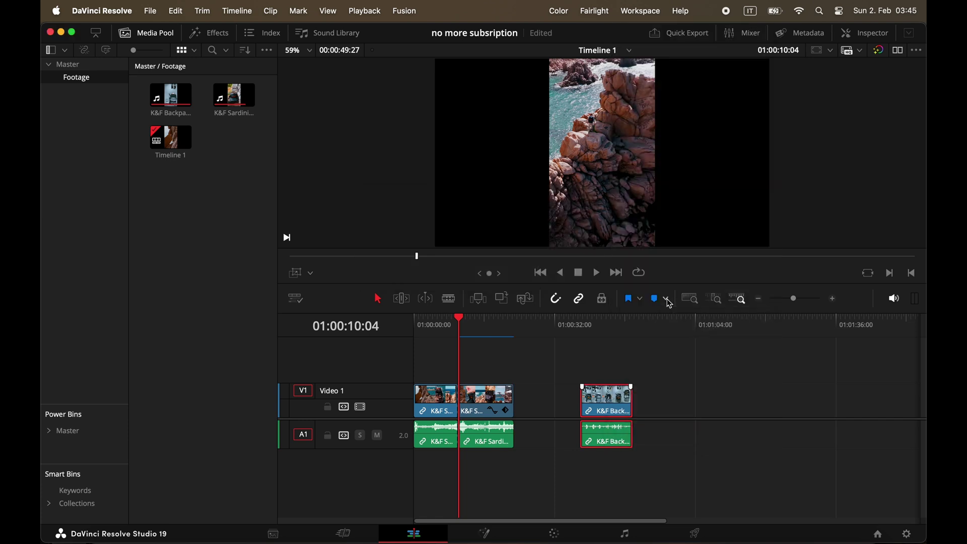
left_click_drag(259, 83, 169, 96)
right_click(169, 96)
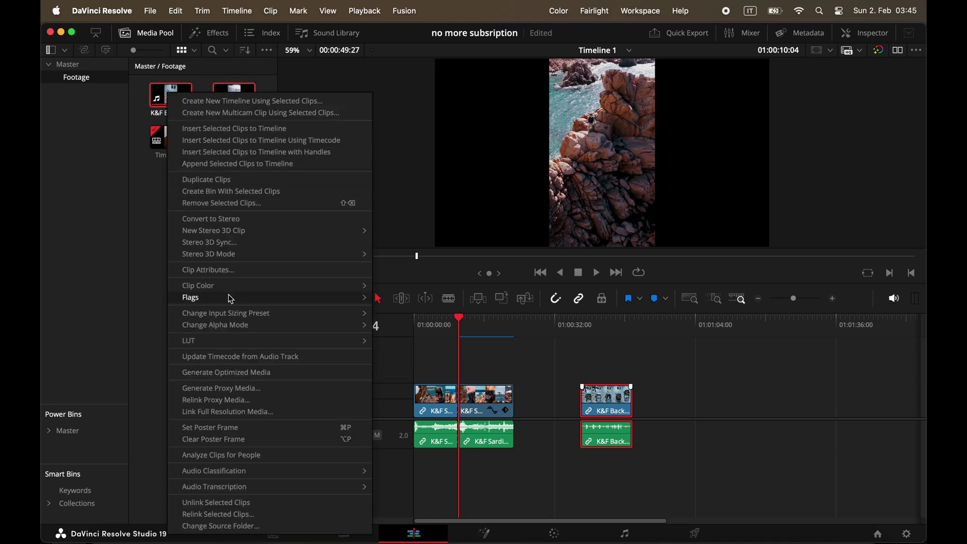
left_click(228, 391)
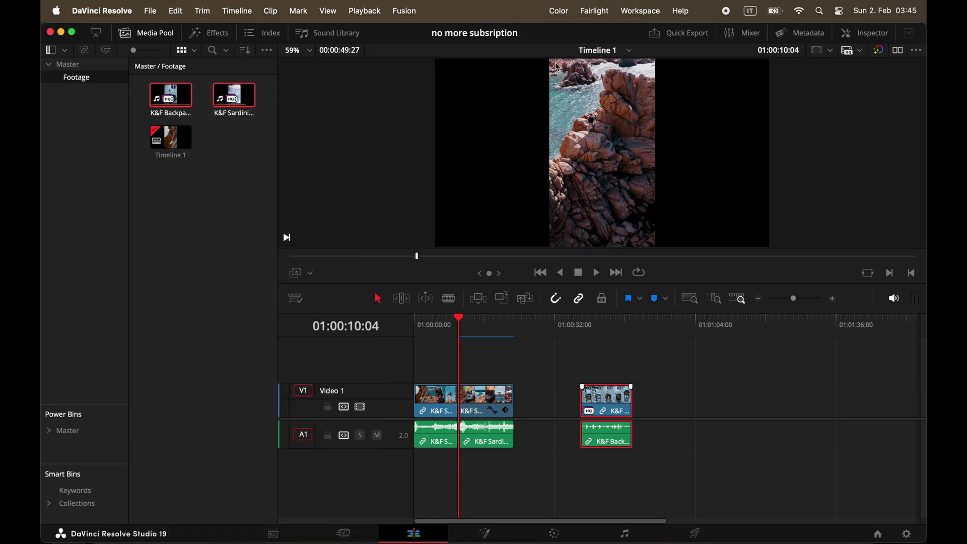
Set proxy playback to Prefer Proxies and play the timeline from the backpack clip
left_click(866, 52)
left_click(840, 77)
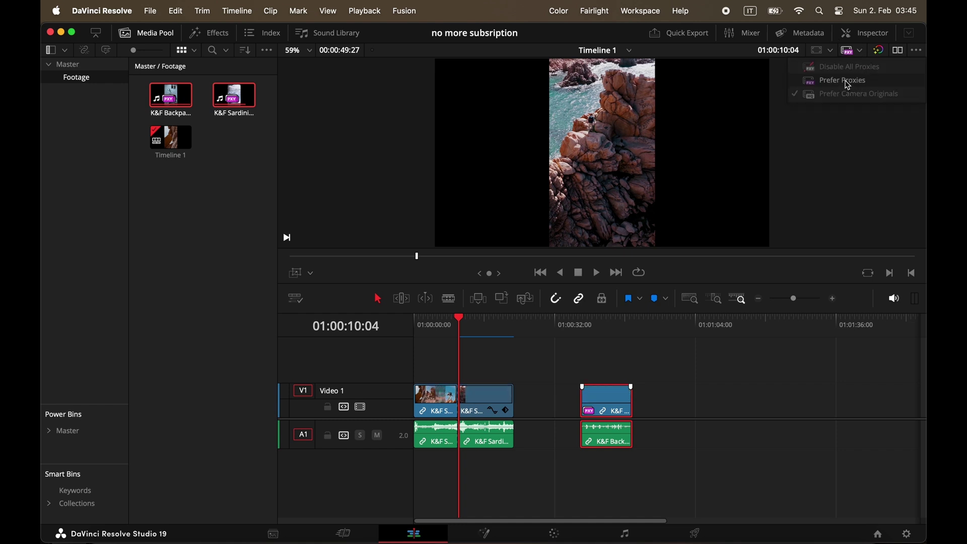
left_click(598, 327)
key("space")
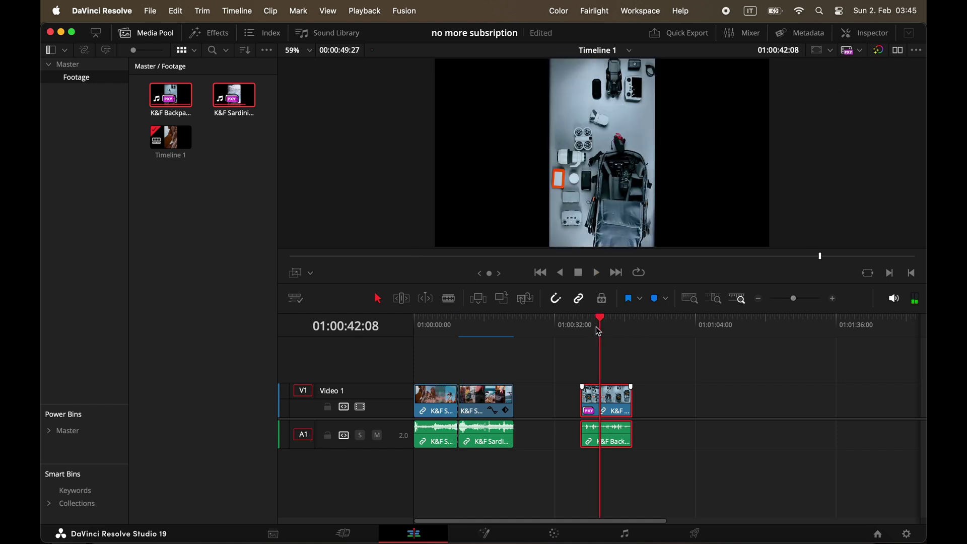
Browse the Effects library's Video Transitions and Open FX lists
left_click(210, 33)
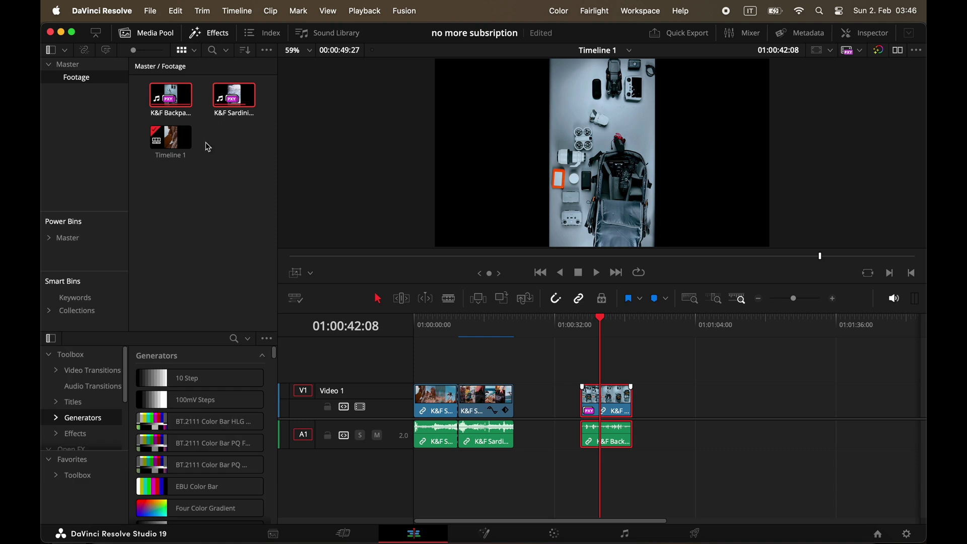
left_click(98, 373)
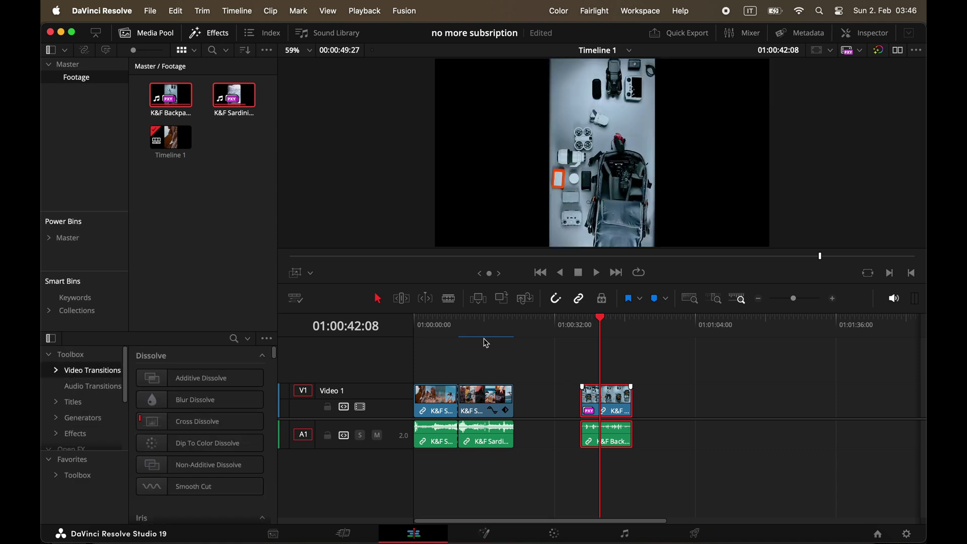
left_click(484, 338)
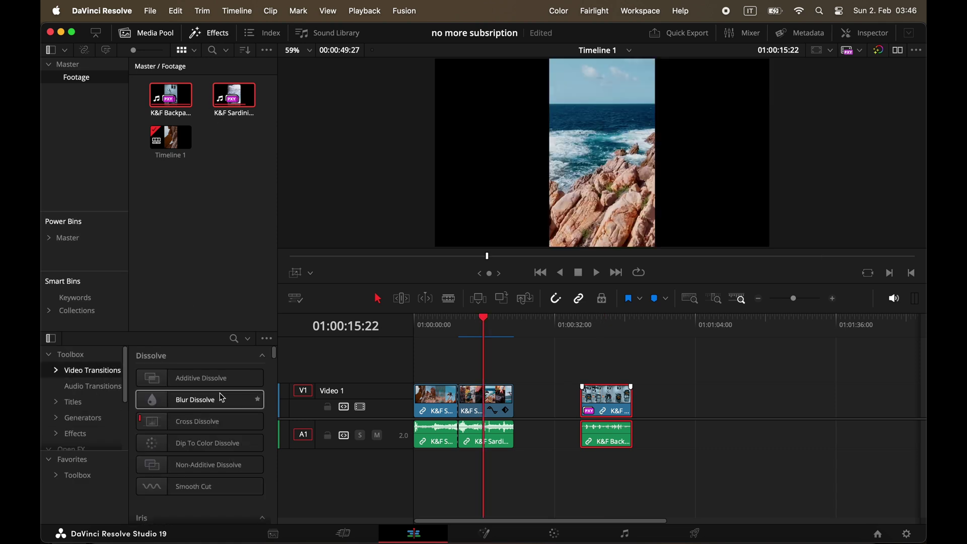
left_click(146, 32)
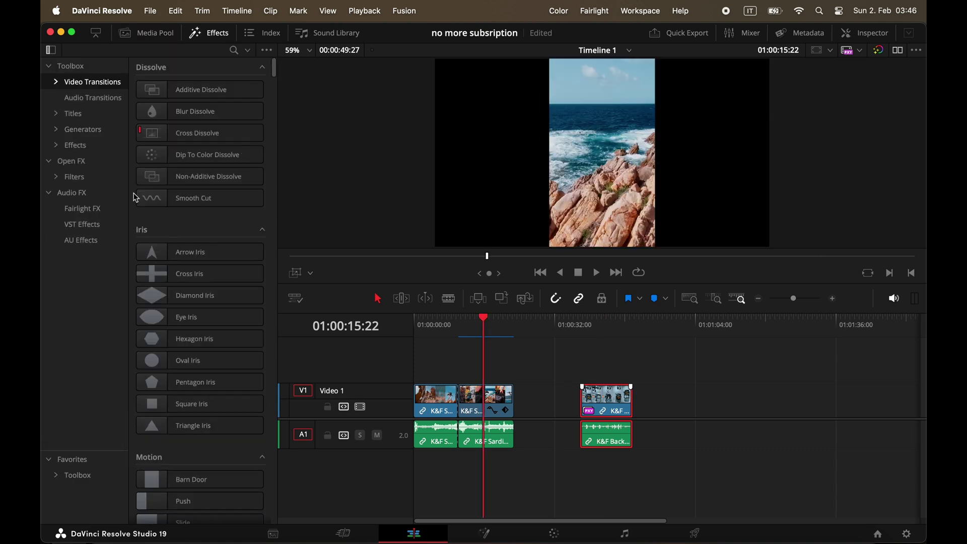
left_click(207, 36)
left_click(207, 34)
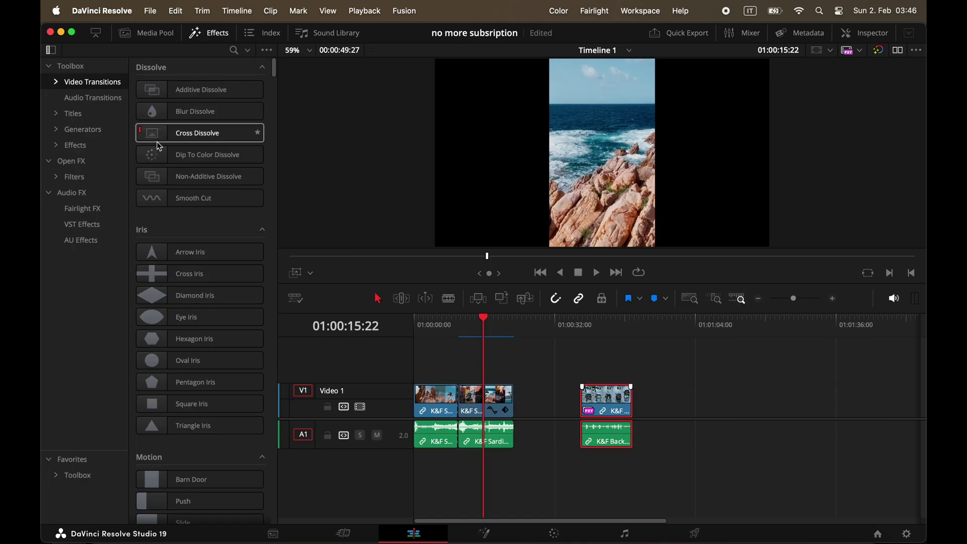
left_click(71, 161)
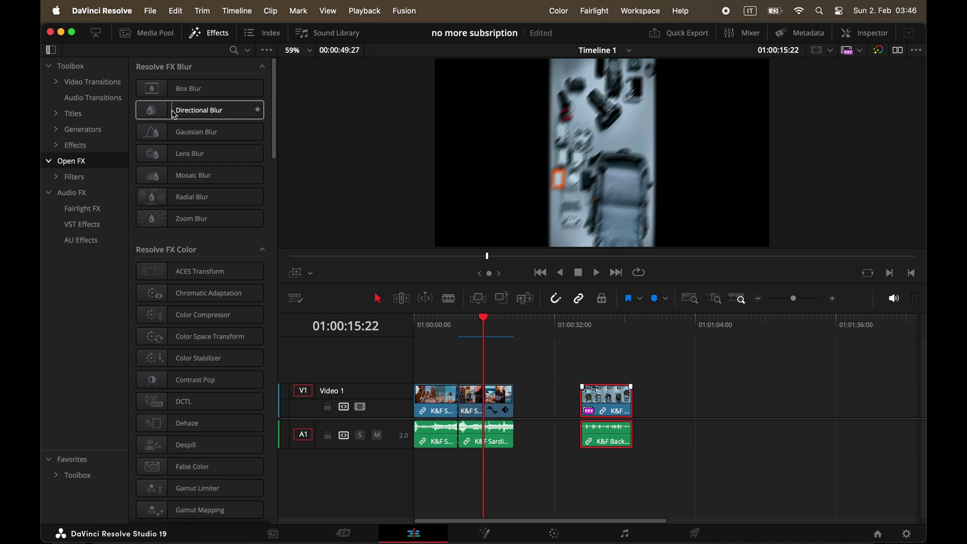
scroll(175, 113, "down", 10)
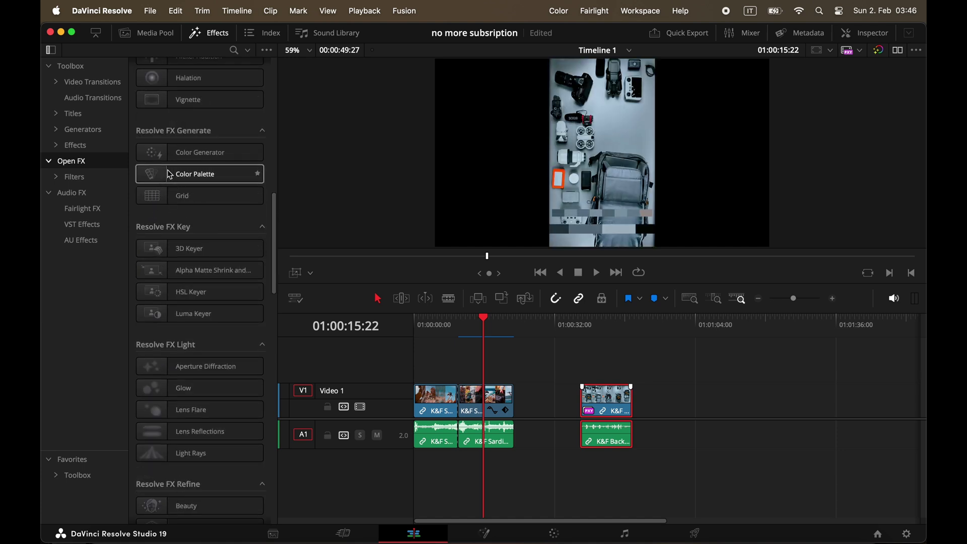
scroll(215, 129, "up", 15)
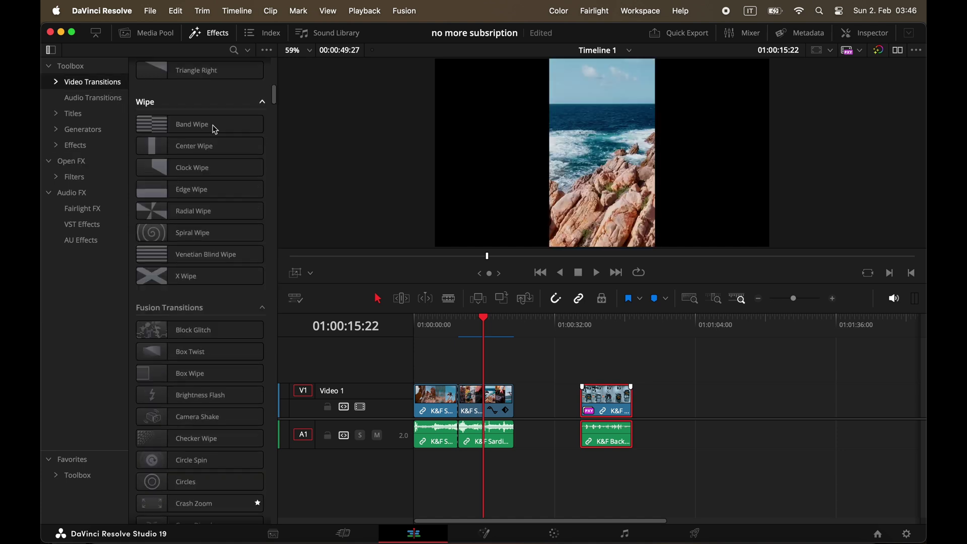
Drag the backpack clip over the second Sardinia clip, then browse the Titles templates
key("Up")
left_click_drag(594, 399, 471, 399)
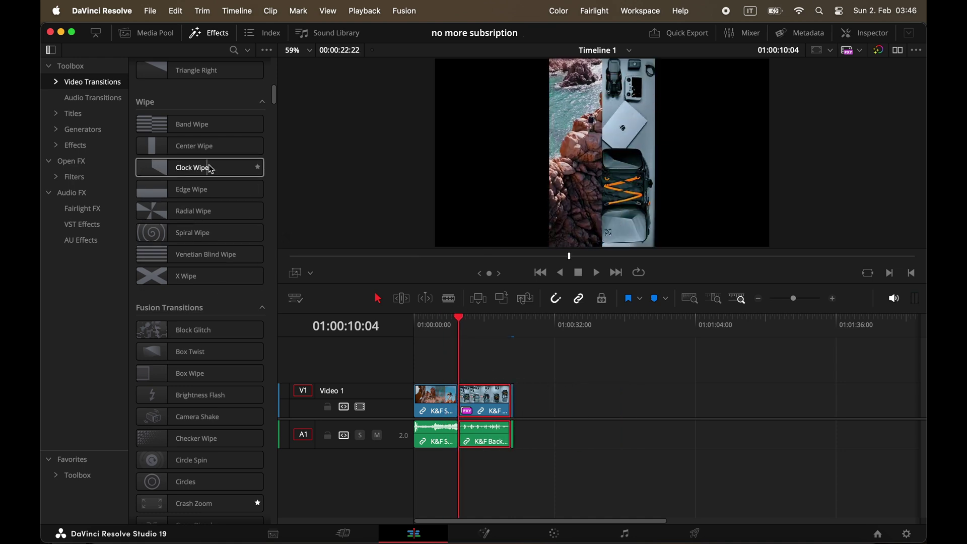
left_click(70, 114)
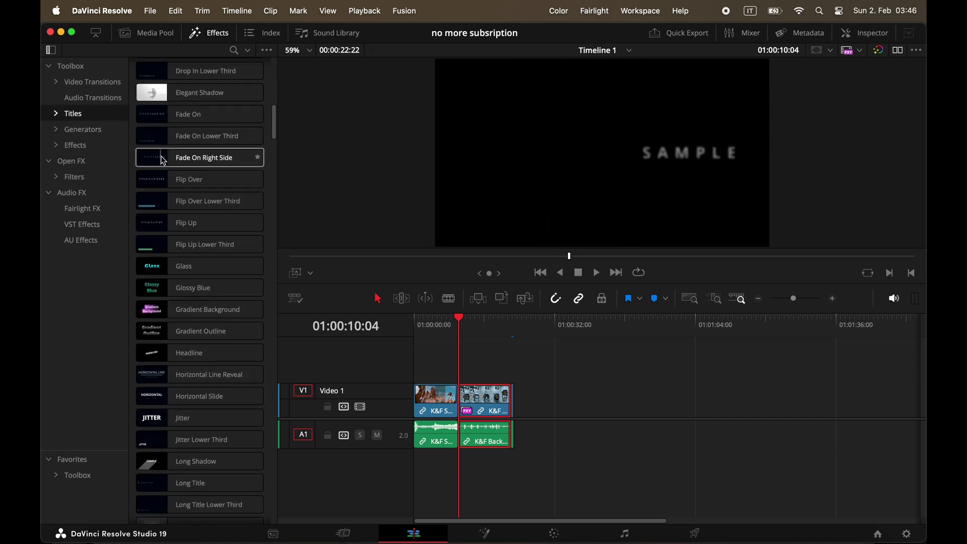
scroll(222, 302, "down", 5)
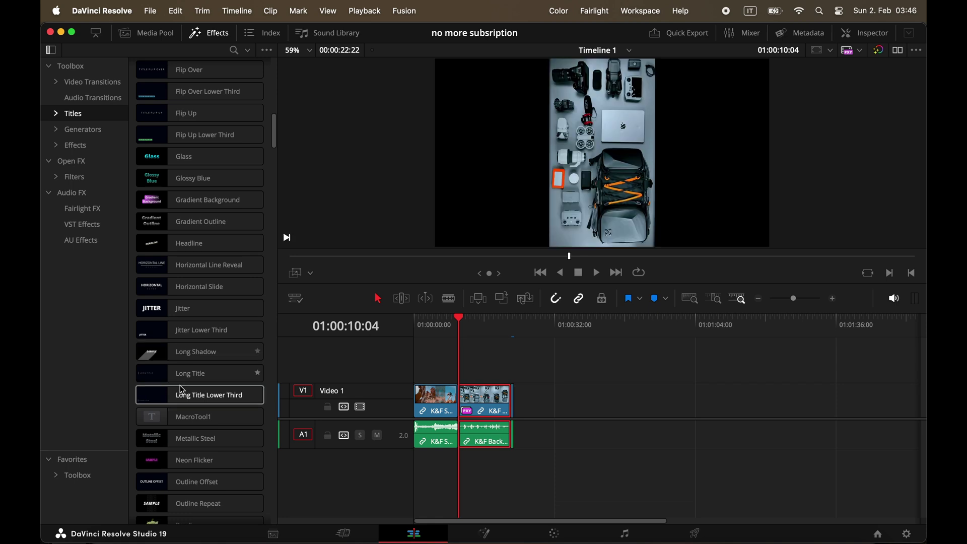
scroll(149, 417, "down", 3)
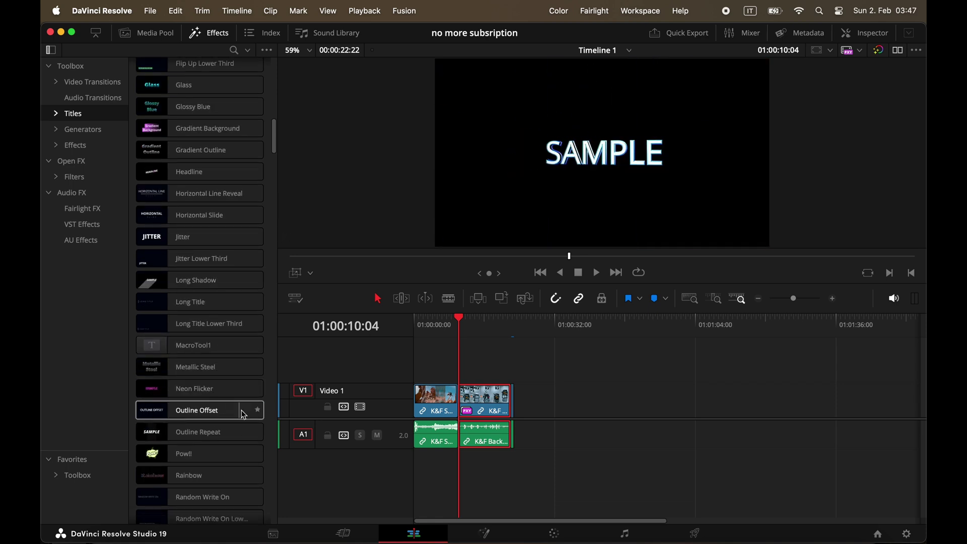
Close the effects library and show the backpack clip's properties in the Inspector
left_click(212, 34)
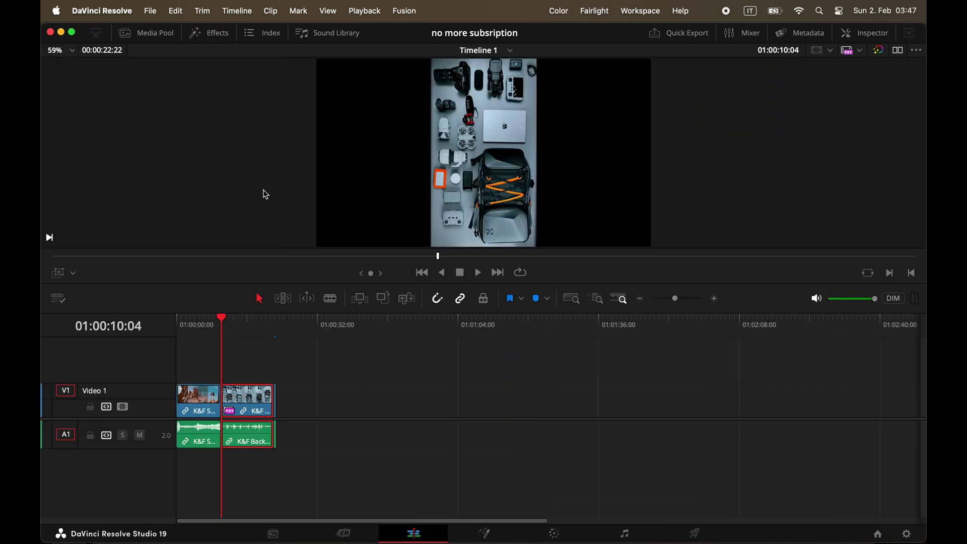
left_click(846, 33)
scroll(751, 156, "up", 5)
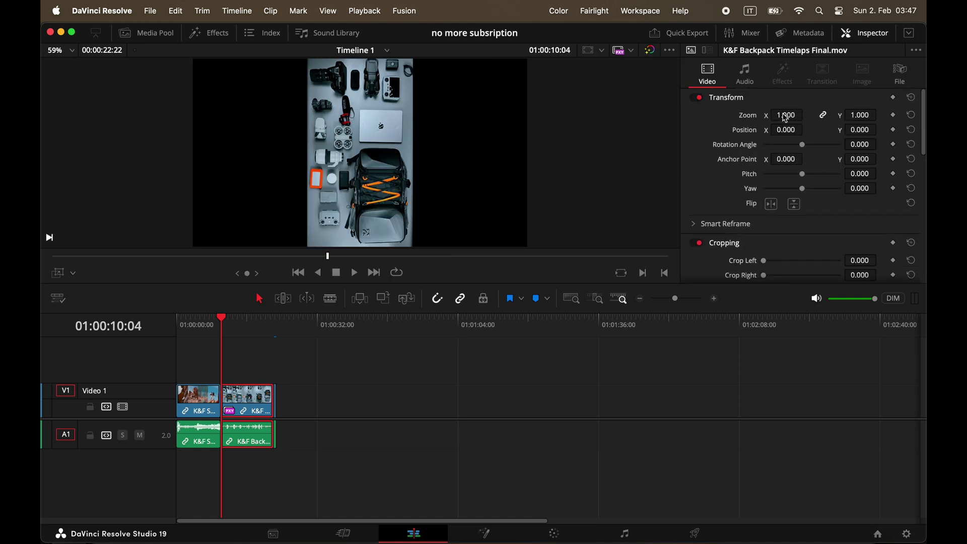
scroll(786, 118, "up", 5)
scroll(785, 118, "down", 10)
scroll(851, 127, "down", 5)
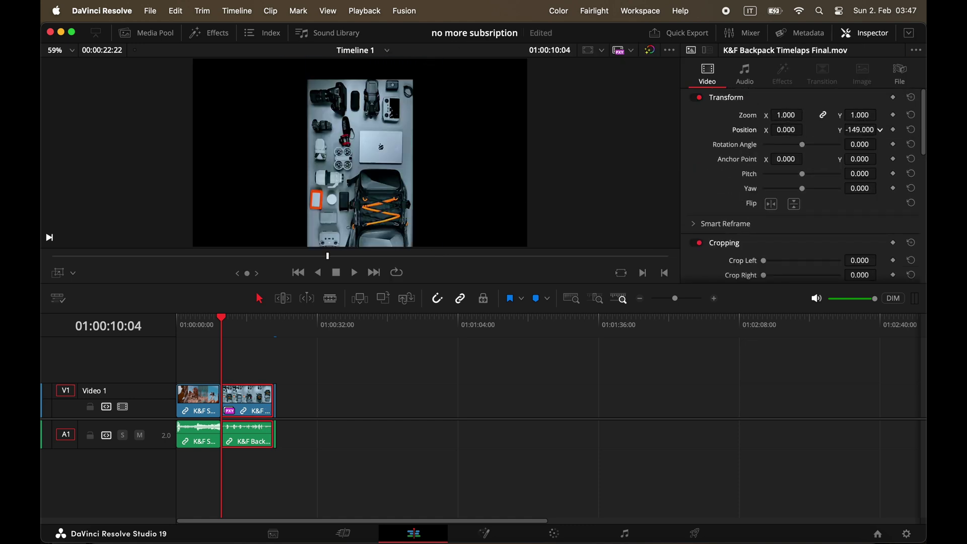
scroll(852, 127, "up", 5)
scroll(860, 145, "down", 10)
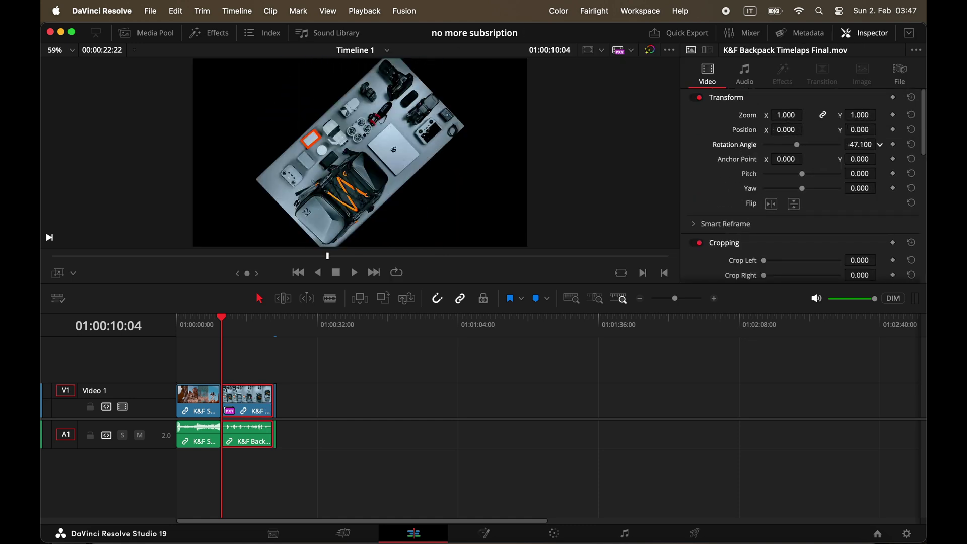
scroll(860, 145, "up", 10)
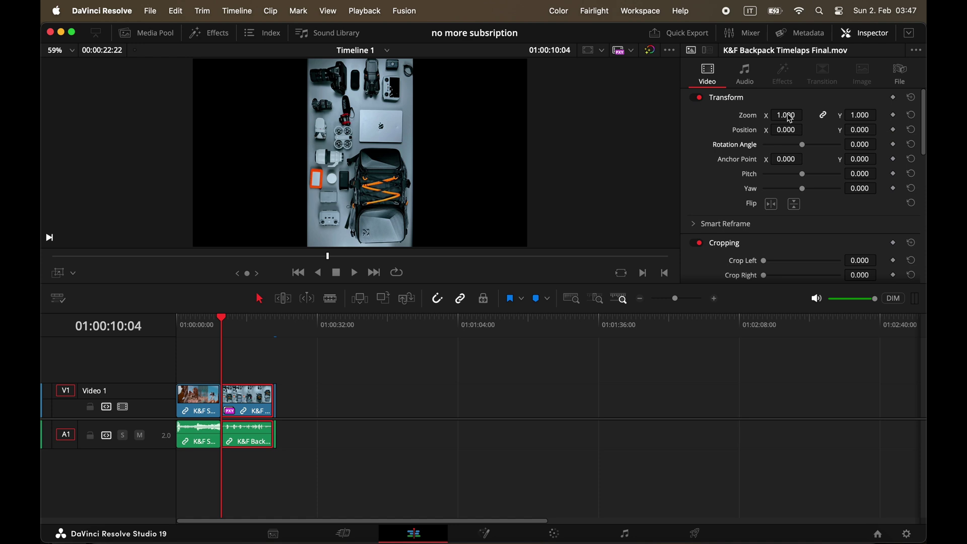
Test the Transform zoom and a right-side crop, leaving both at default values
mouse_move(790, 119)
left_mouse_down()
mouse_move(803, 119)
mouse_move(789, 118)
left_mouse_up()
scroll(704, 203, "down", 2)
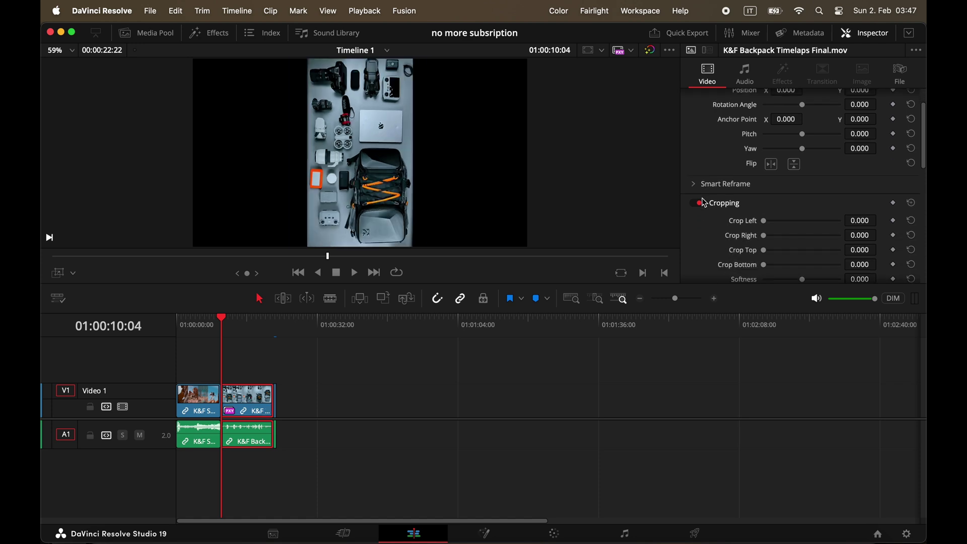
scroll(704, 203, "down", 1)
left_click_drag(764, 223, 734, 251)
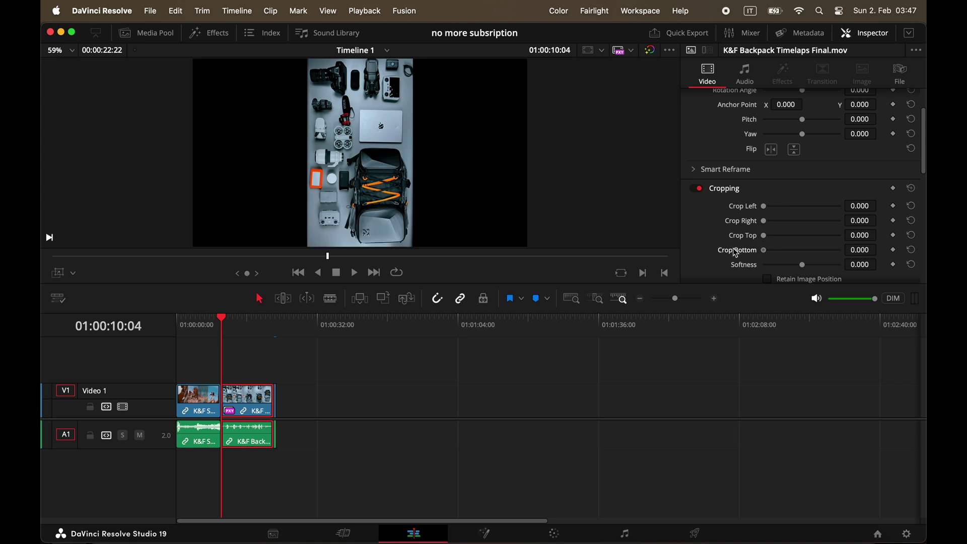
scroll(733, 252, "down", 8)
scroll(731, 253, "down", 5)
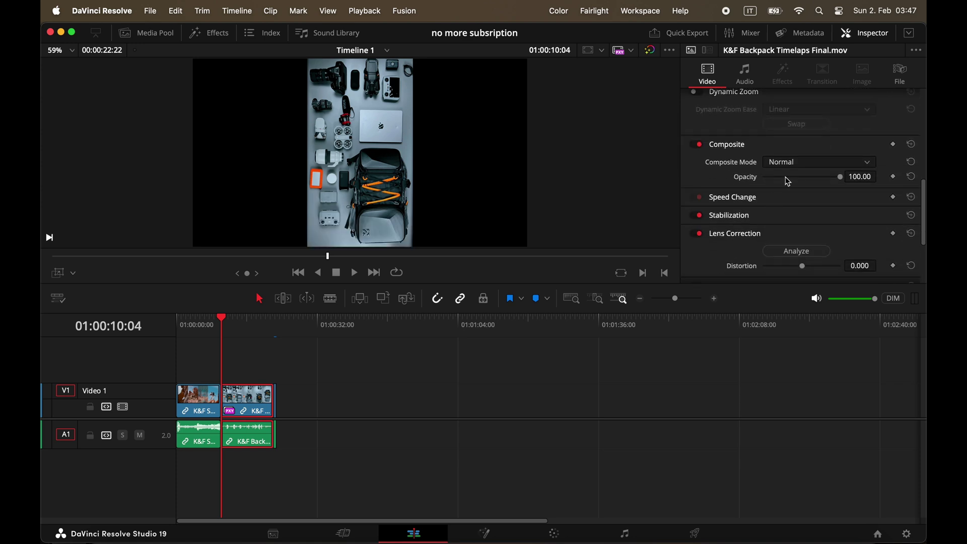
Keep the Normal composite mode and stabilize the backpack clip in Perspective mode
left_click(793, 162)
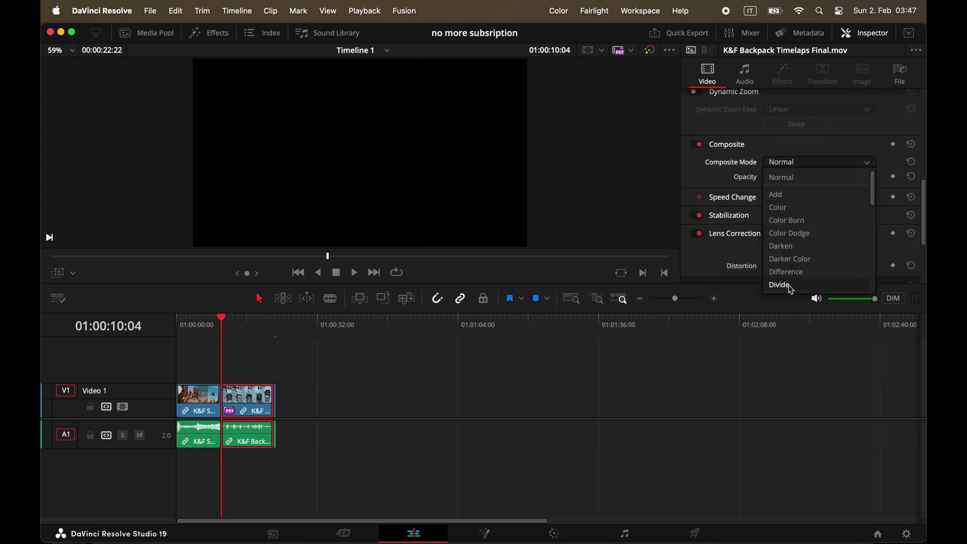
left_click(718, 172)
scroll(718, 171, "down", 5)
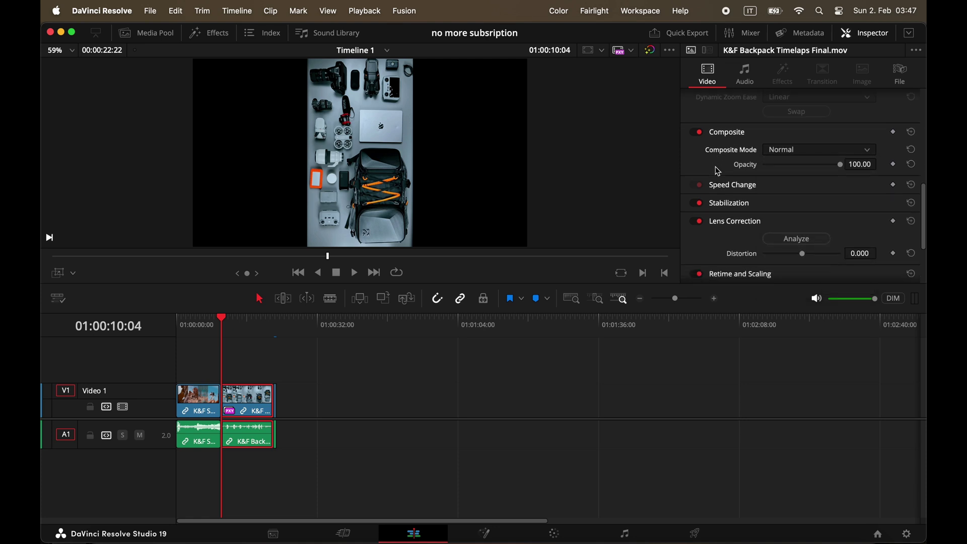
left_click(747, 136)
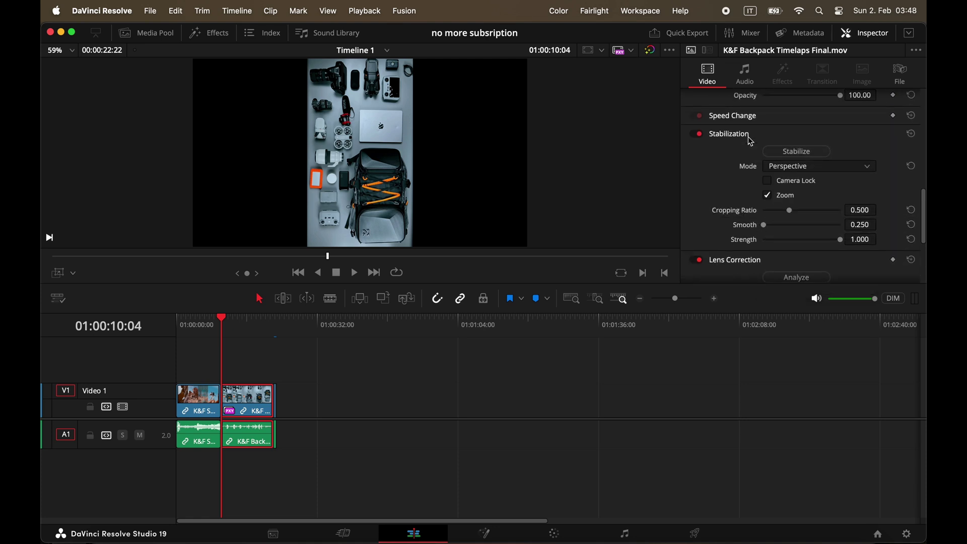
left_click(789, 166)
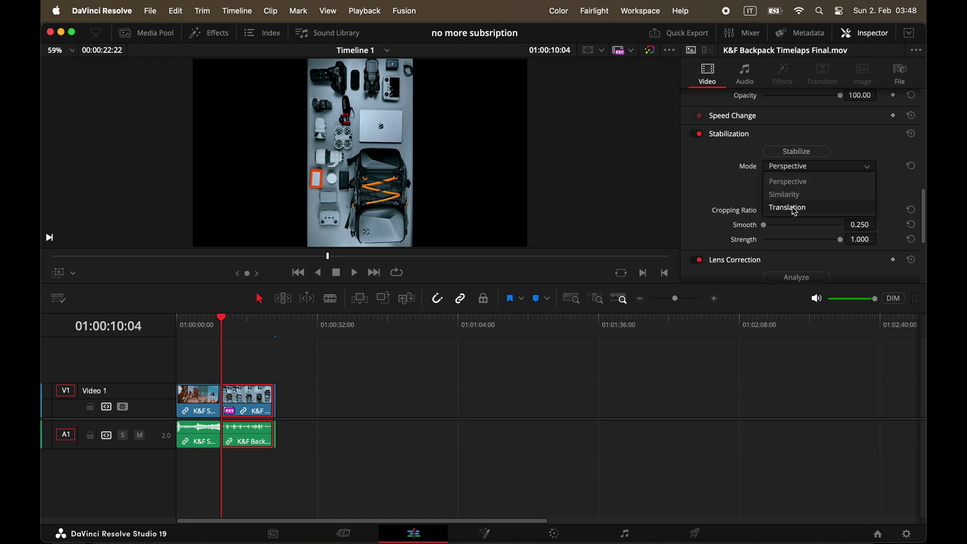
left_click(758, 191)
left_click(789, 152)
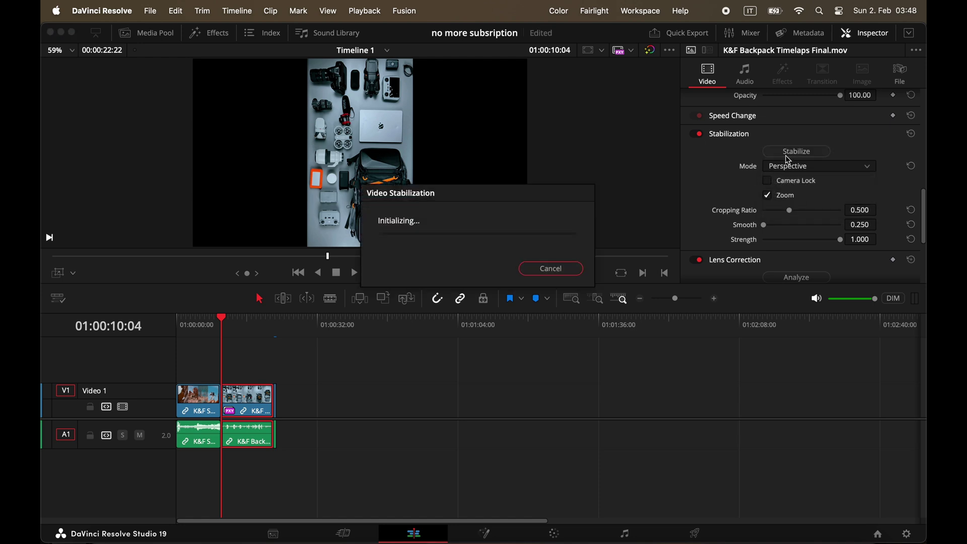
Show the retime controls, try a 46% speed, then undo back to 100%
key("ctrl+r")
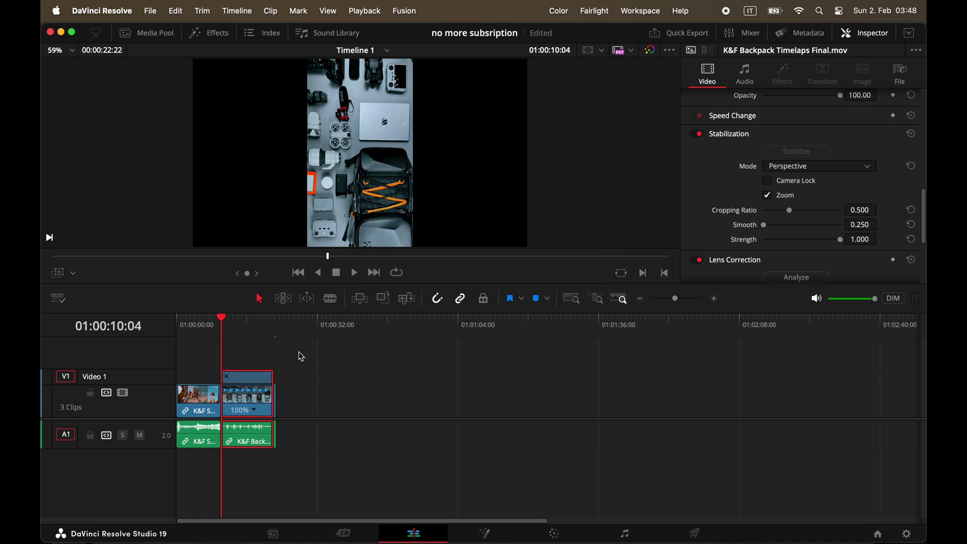
left_click_drag(273, 379, 339, 375)
key("super+z")
In the clip's Audio settings, lower the volume and reset pitch shift to zero
scroll(698, 220, "up", 10)
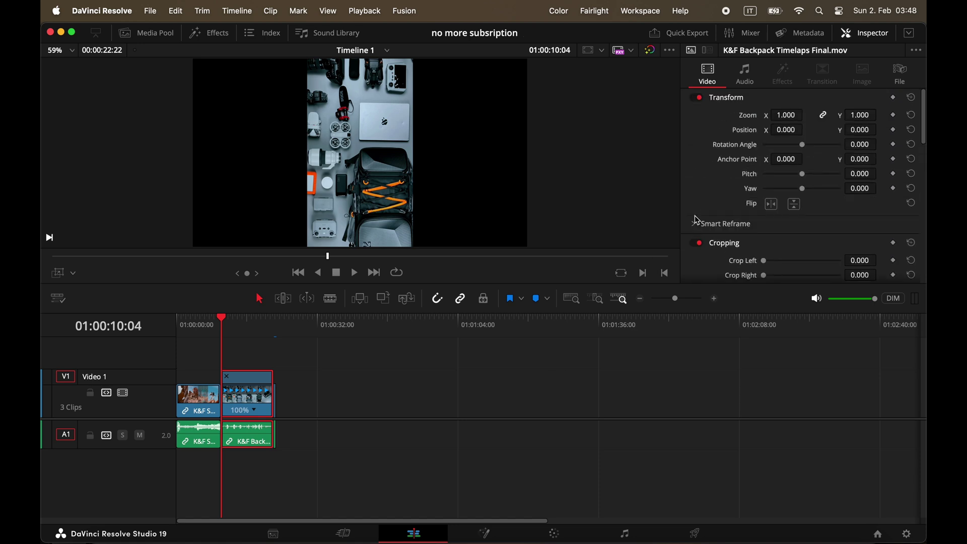
left_click(747, 83)
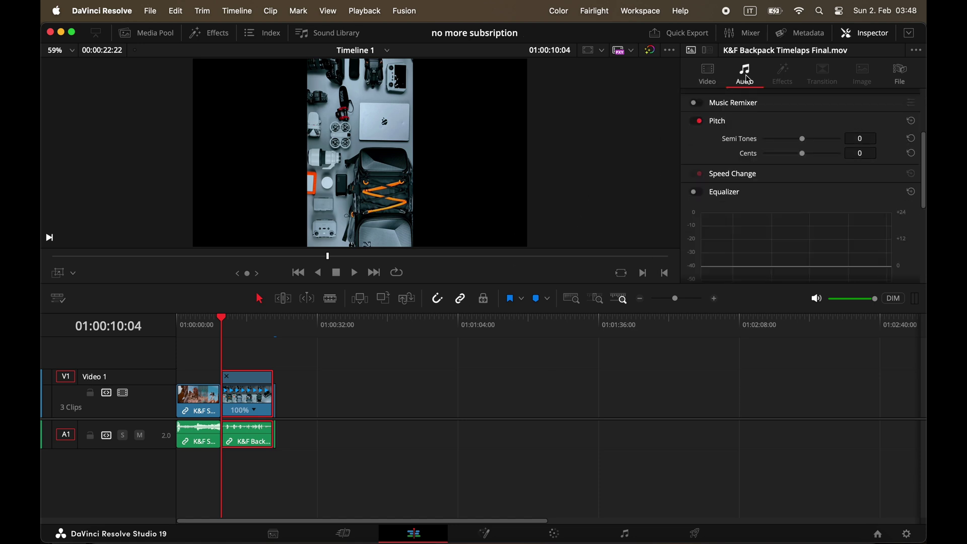
scroll(725, 207, "up", 5)
left_click_drag(822, 115, 814, 118)
scroll(760, 194, "down", 3)
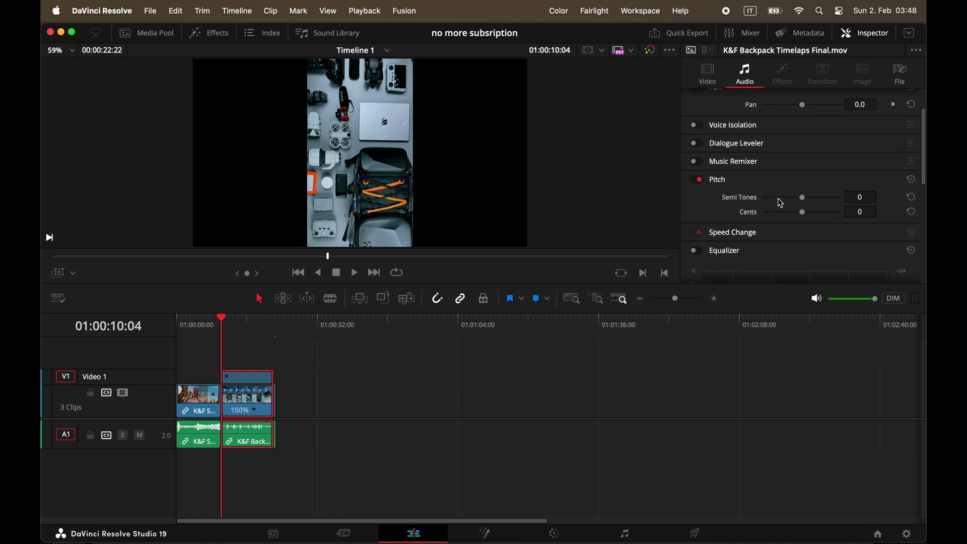
left_click_drag(802, 198, 795, 203)
double_click(796, 203)
Search Open FX for 'cam' and apply Camera Shake to the backpack clip
left_click(208, 34)
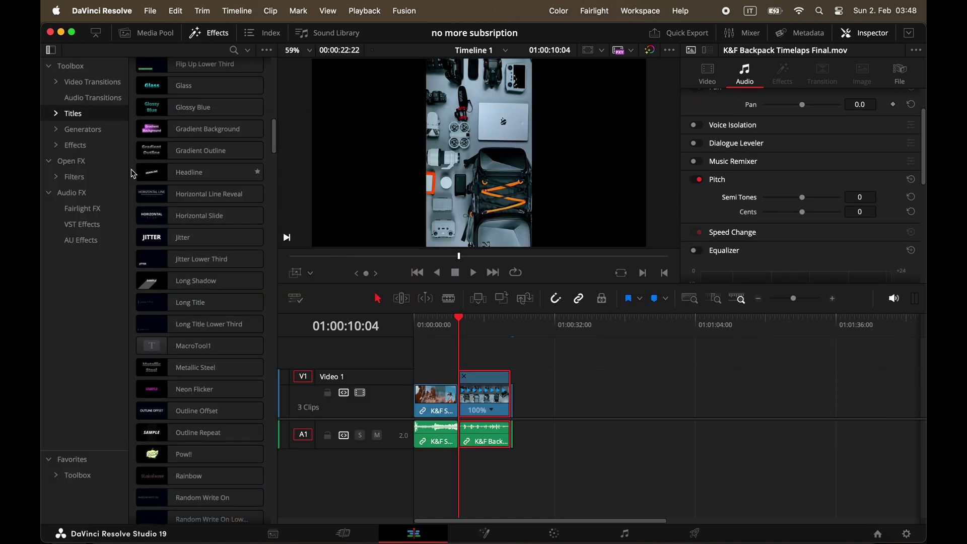
left_click(75, 159)
left_click(234, 50)
type("cam")
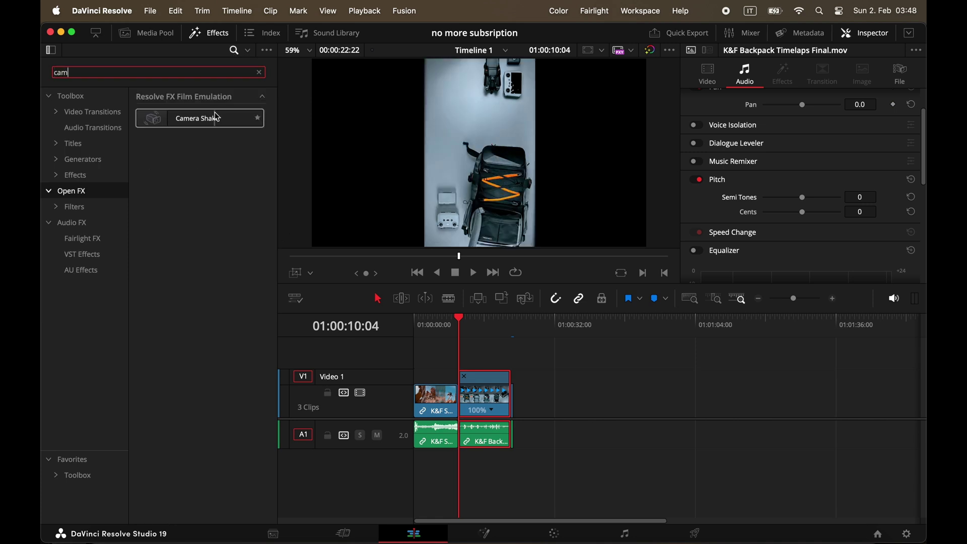
left_click_drag(214, 112, 486, 396)
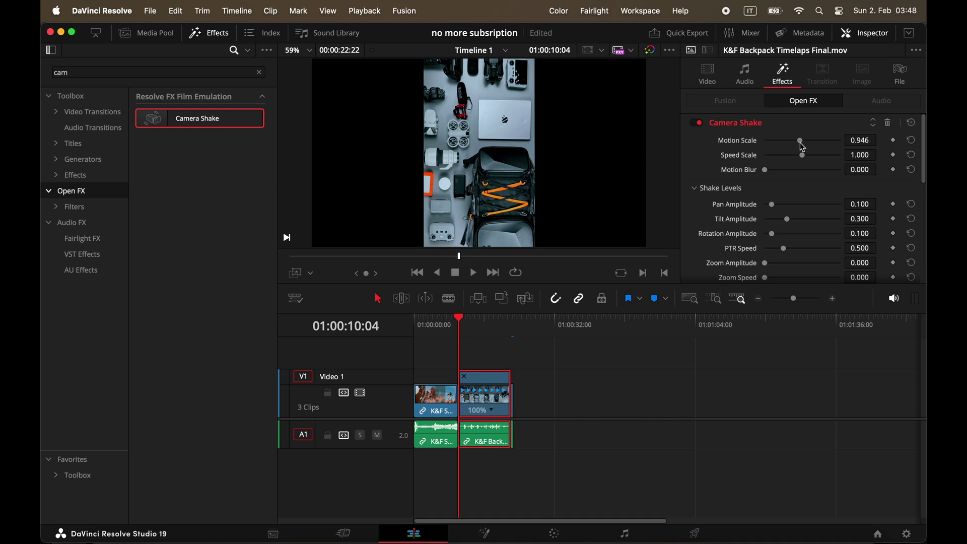
left_click(481, 323)
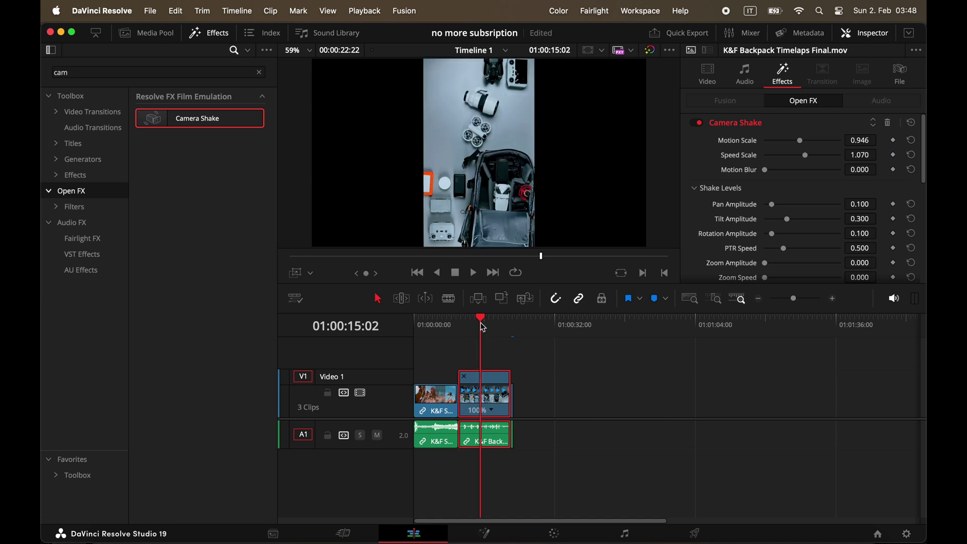
Search 'edge' and place an Edge Wipe on the cut between Sardinia and backpack clips
left_click(209, 75)
key("super+a")
key("BackSpace")
type("edge")
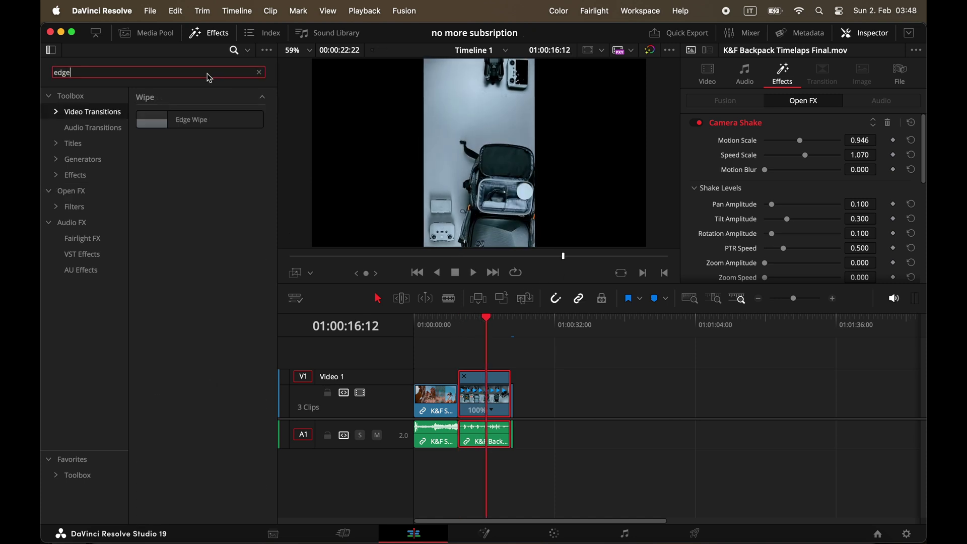
left_click_drag(202, 119, 459, 402)
left_click(460, 317)
left_click(834, 300)
Set the Edge Wipe's border to 231 and its angle to -42
left_click(719, 396)
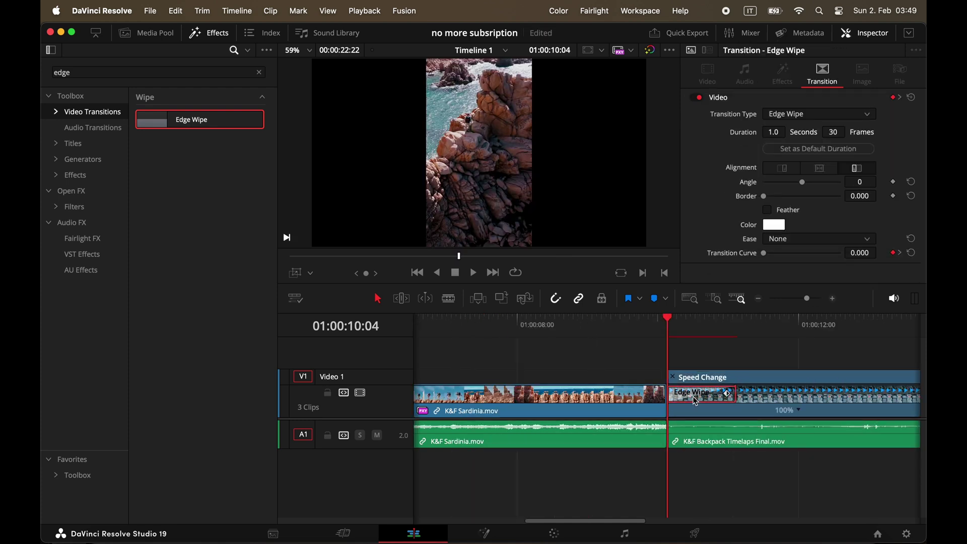
left_click_drag(764, 196, 801, 196)
left_click_drag(670, 318, 708, 318)
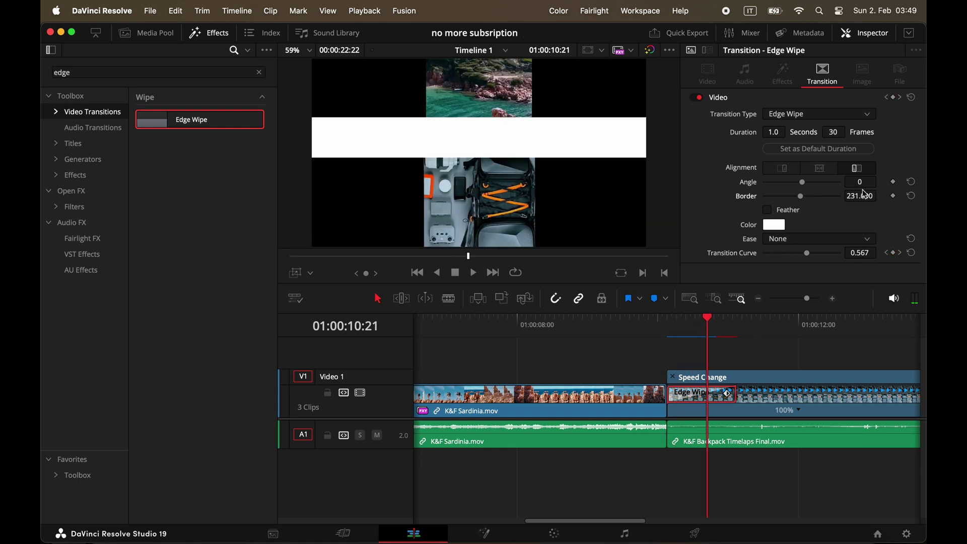
left_click_drag(862, 182, 842, 182)
left_click(737, 318)
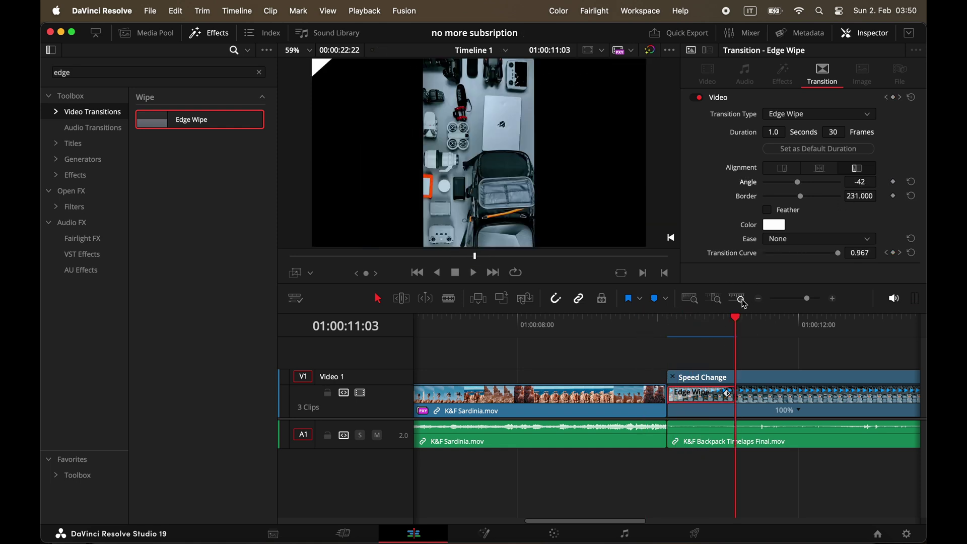
left_click(758, 299)
left_click(661, 381)
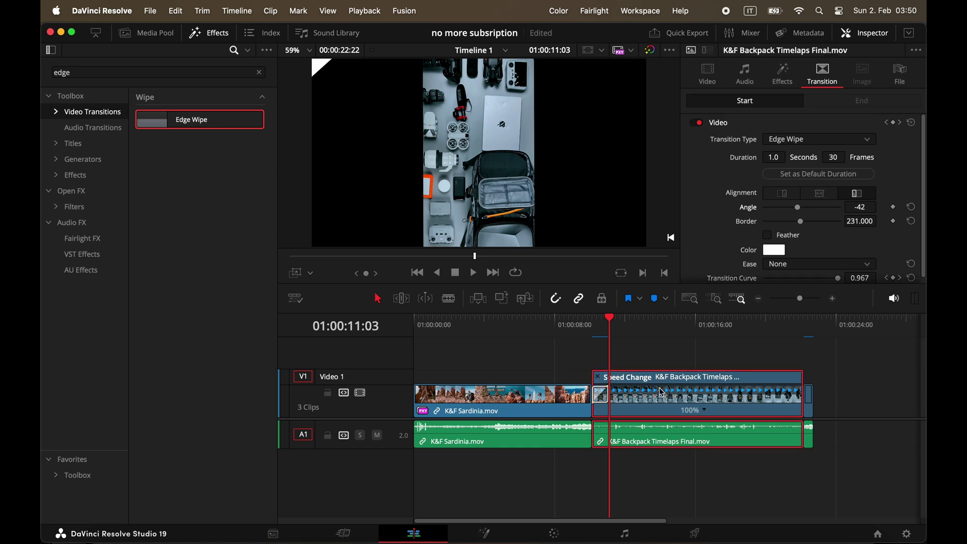
left_click(712, 82)
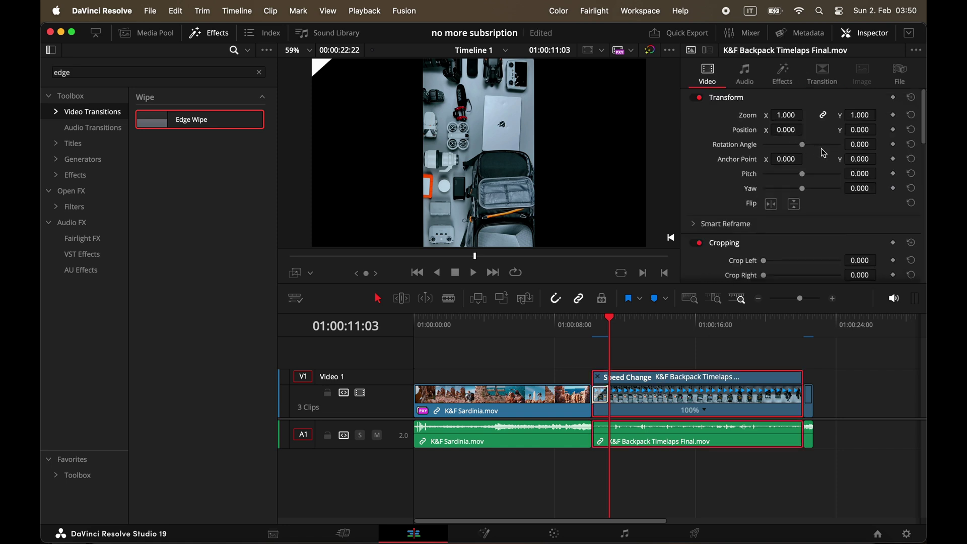
Keyframe the backpack clip's Zoom at 01:00:13:07 and 1.960 at 01:00:15:14, then preview
left_click(646, 328)
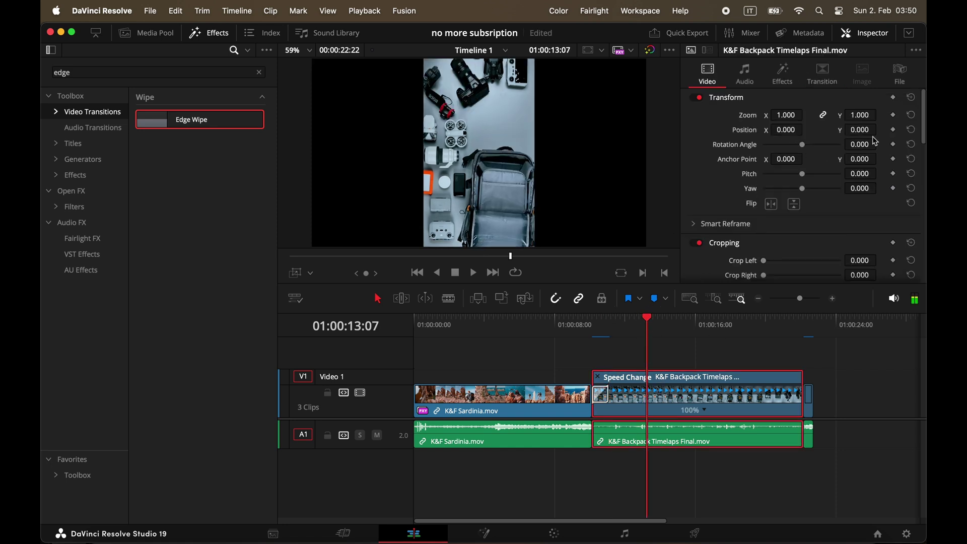
left_click(892, 116)
left_click(684, 323)
left_click_drag(860, 115, 880, 115)
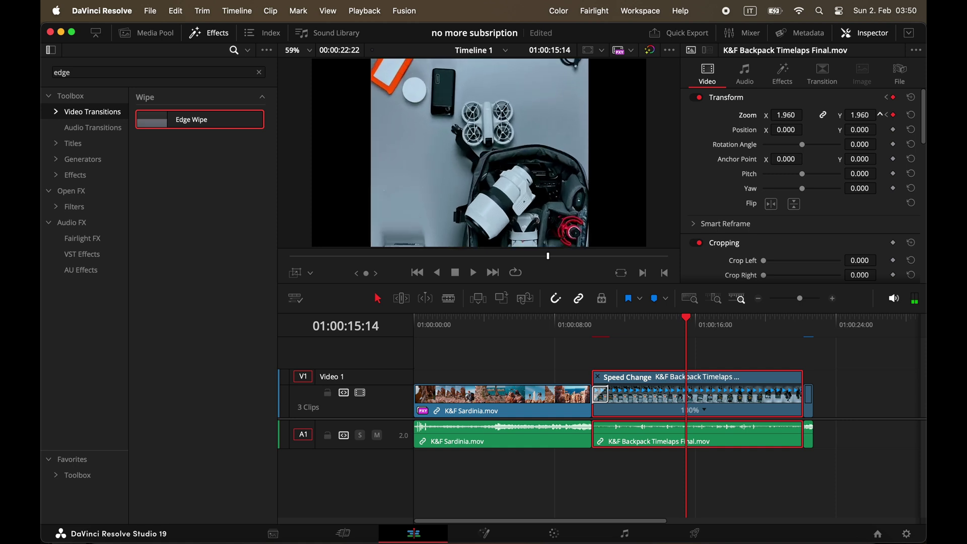
left_click(657, 331)
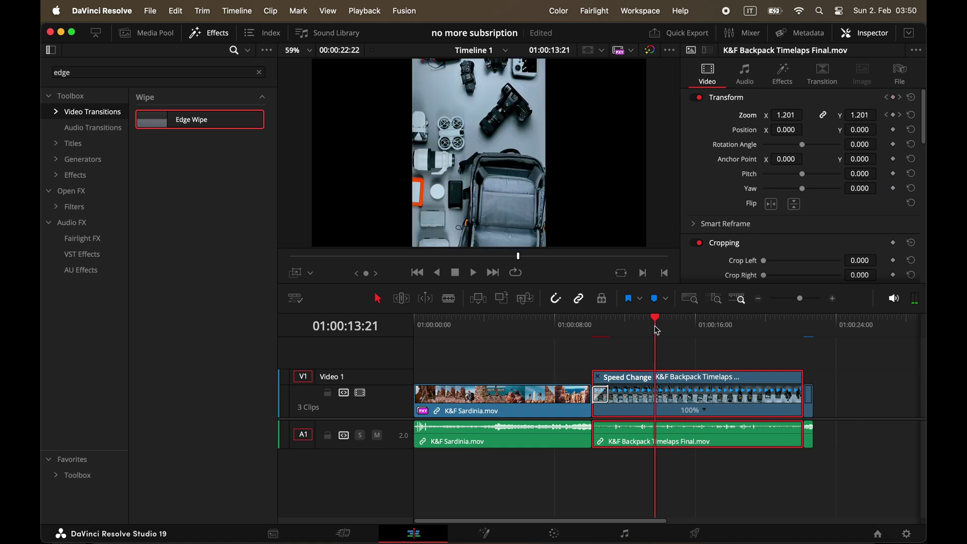
key("space")
key("space")
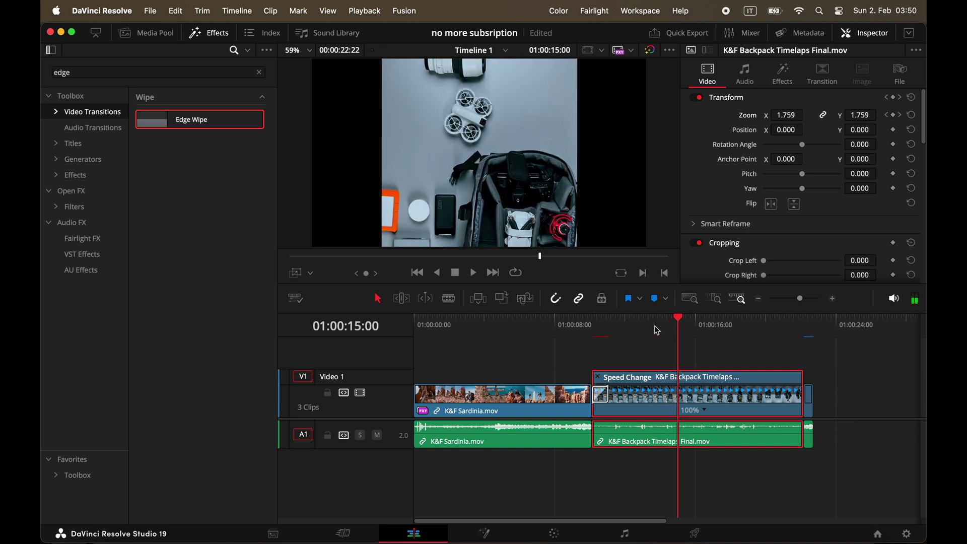
Hide the speed controls, show the clip's keyframe track and replay the zoom
key("ctrl+r")
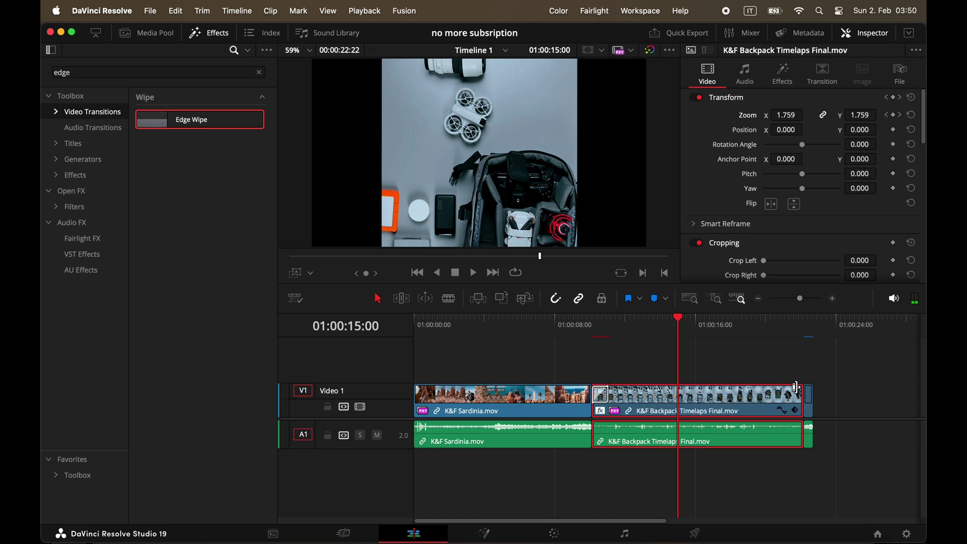
left_click(797, 412)
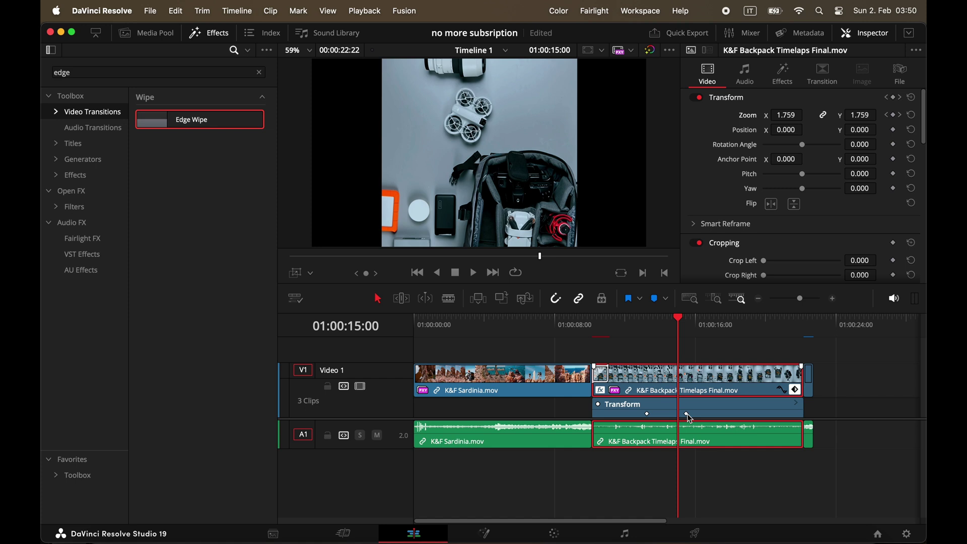
left_click(648, 325)
key("space")
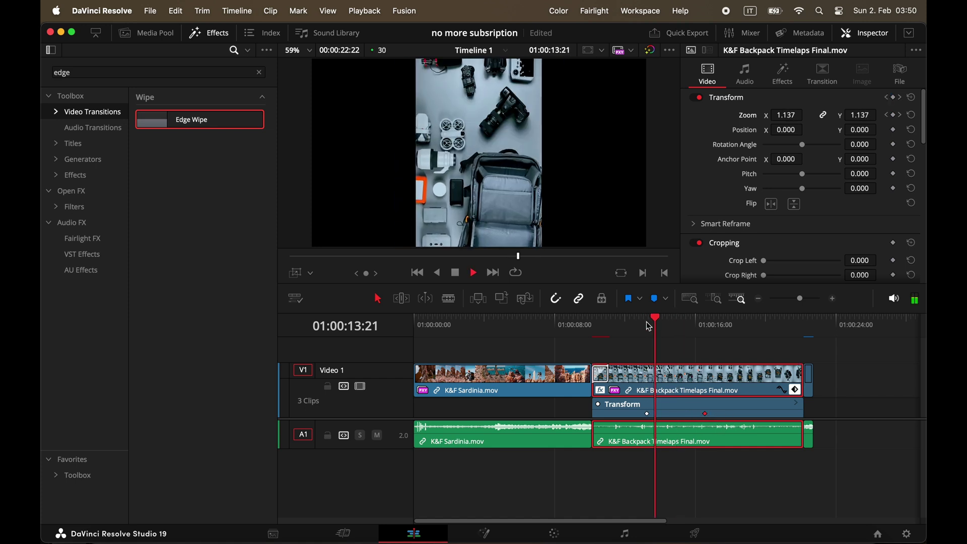
key("space")
Apply easing to the Zoom X keyframe curve at both keyframes
left_click(781, 391)
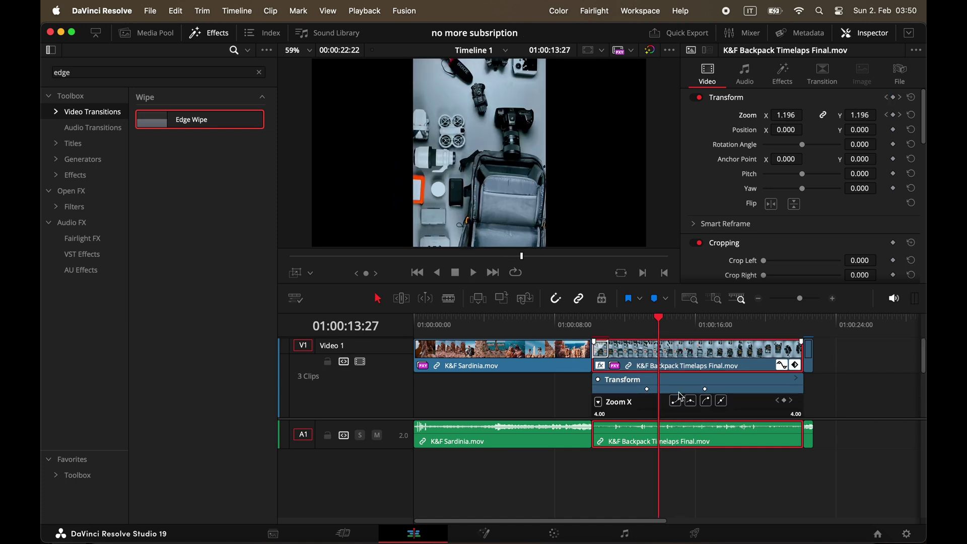
left_click(549, 451)
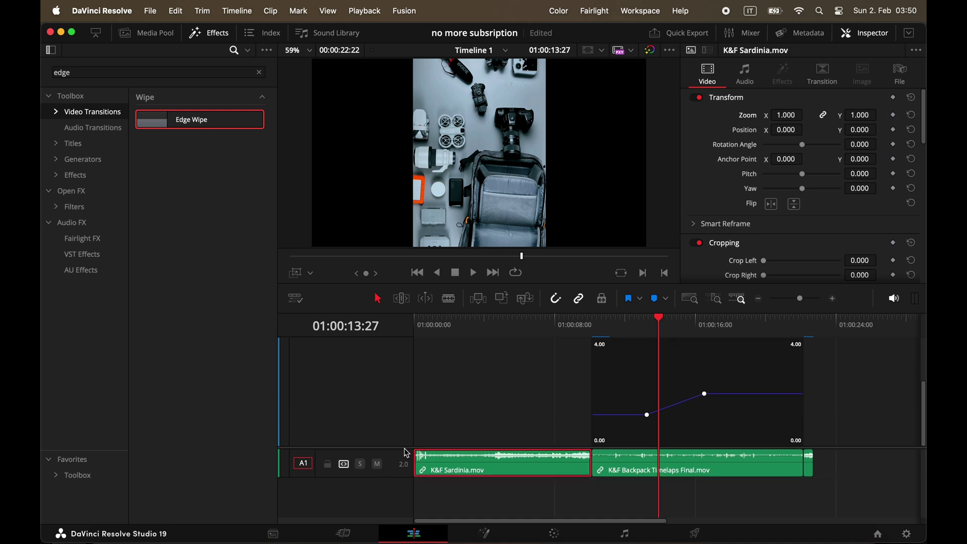
left_click(647, 465)
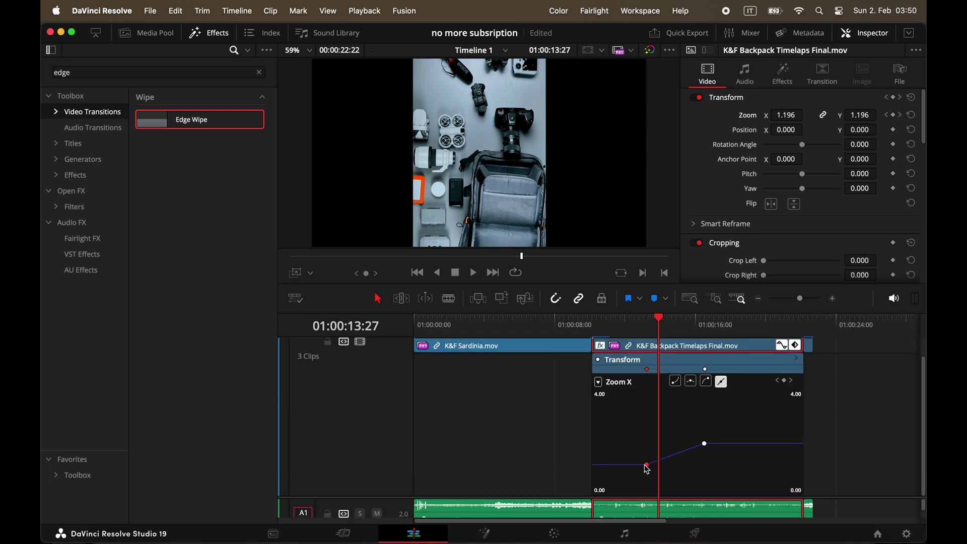
left_click(690, 381)
left_click(705, 444)
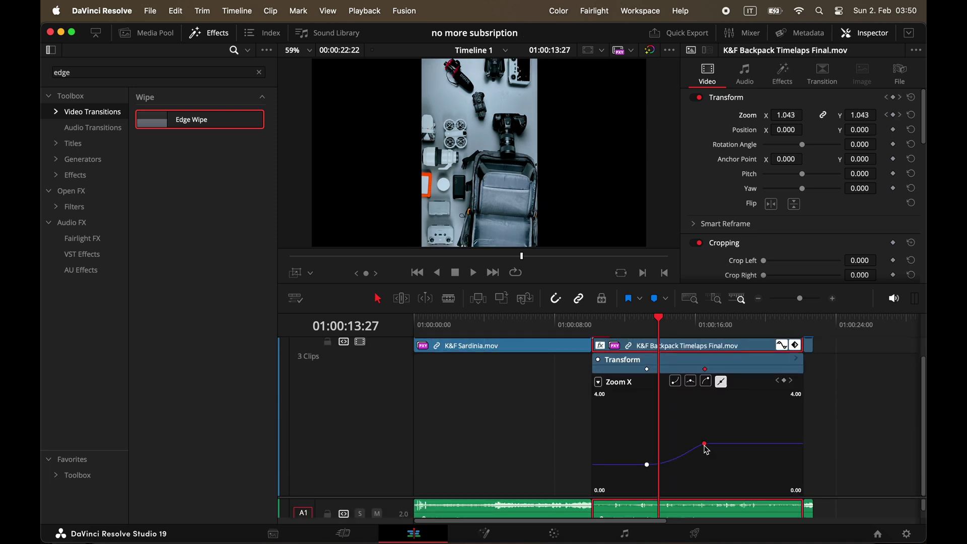
left_click(691, 382)
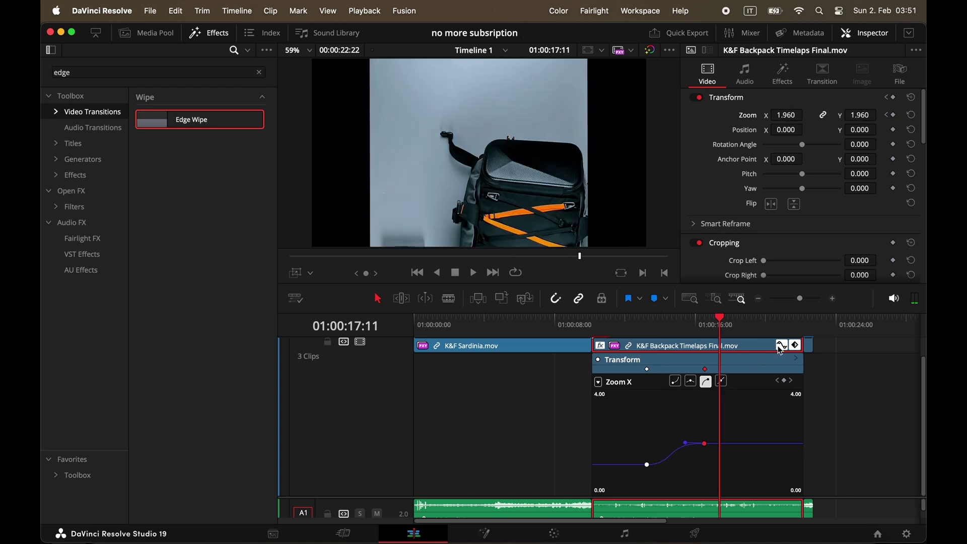
Enable the backpack clip's Retime Controls and add a speed point at the playhead
left_click(781, 348)
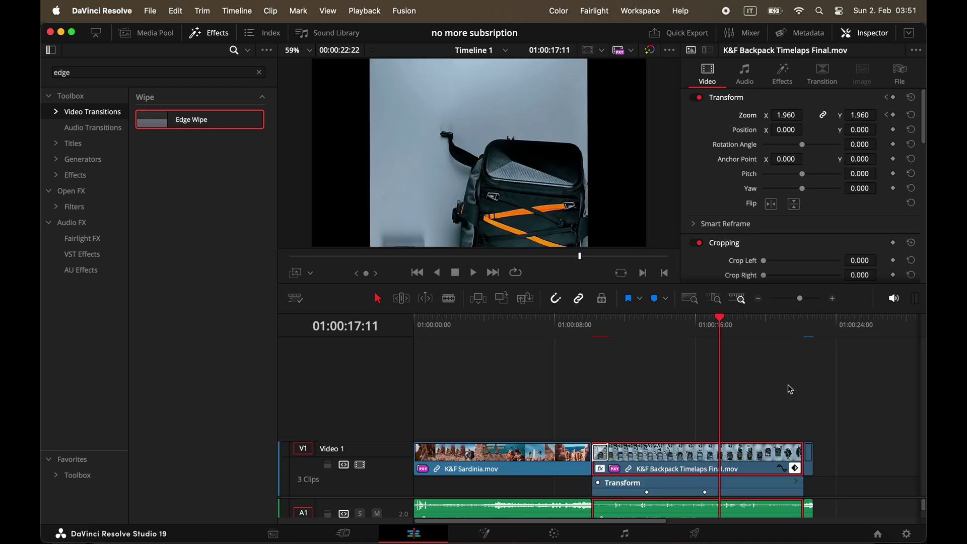
left_click(795, 458)
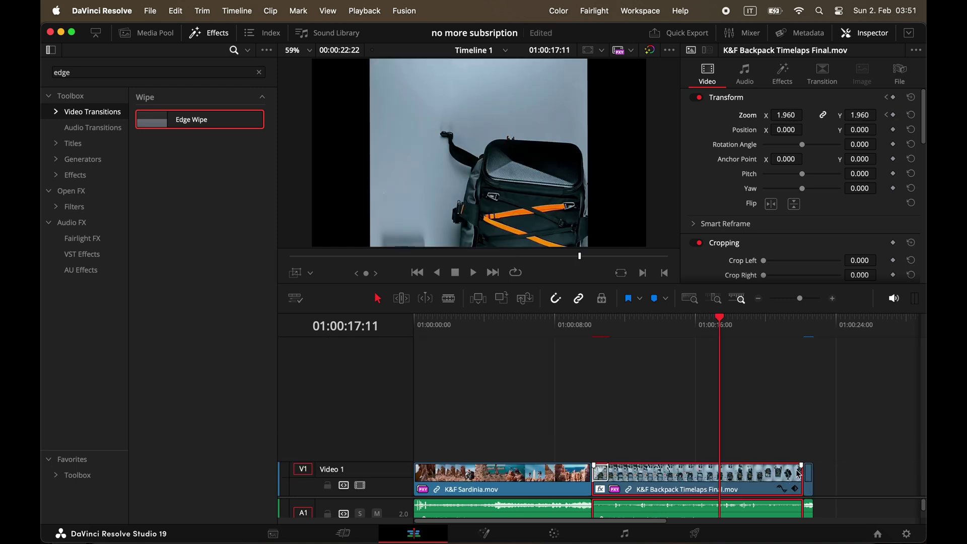
right_click(688, 478)
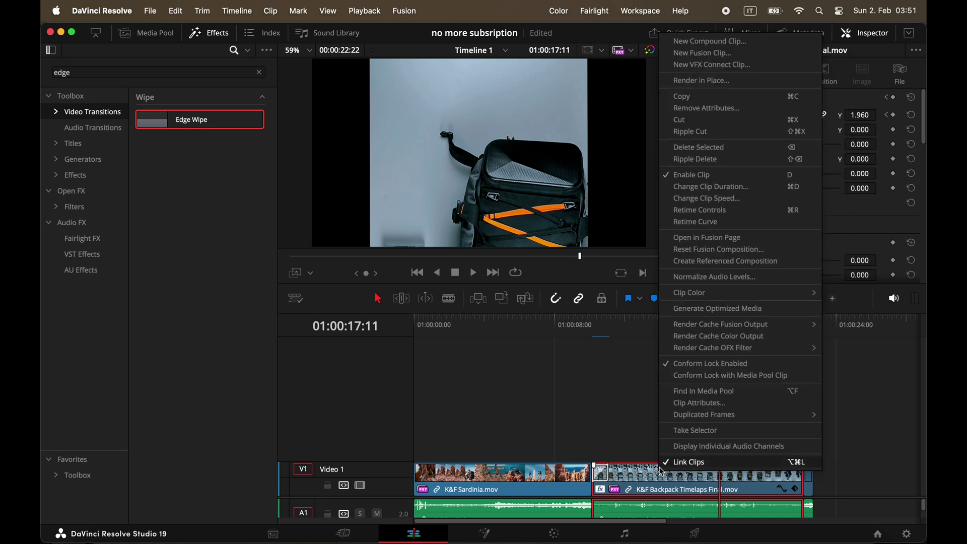
left_click(707, 212)
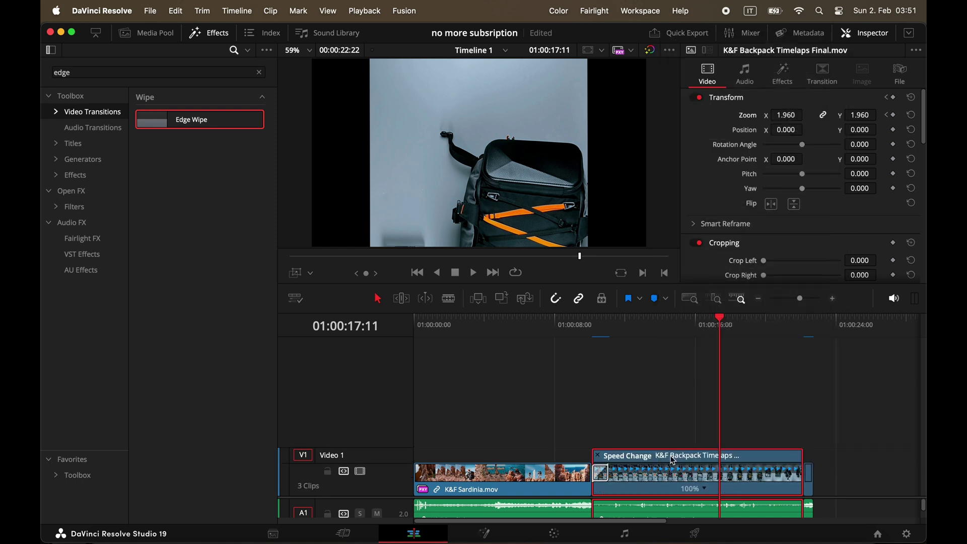
scroll(411, 498, "down", 3)
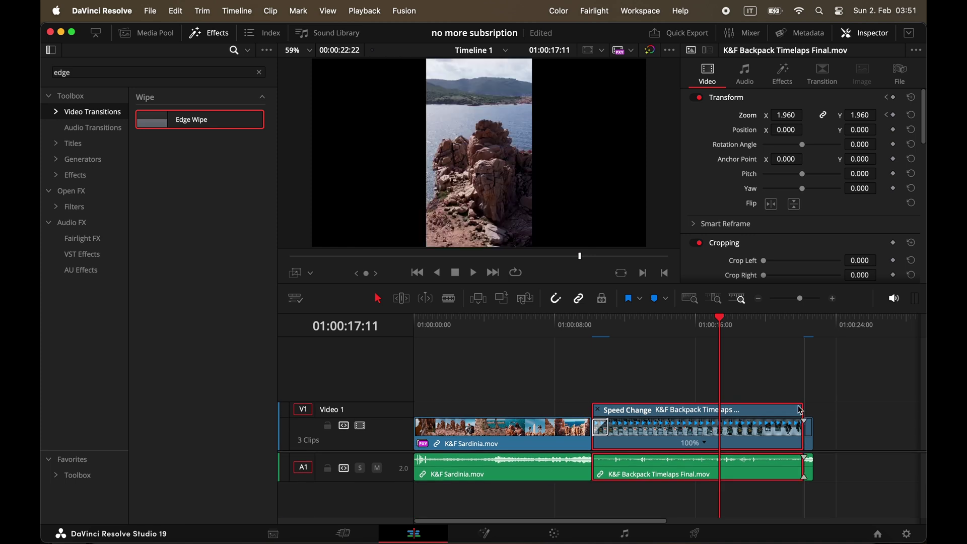
left_click(706, 444)
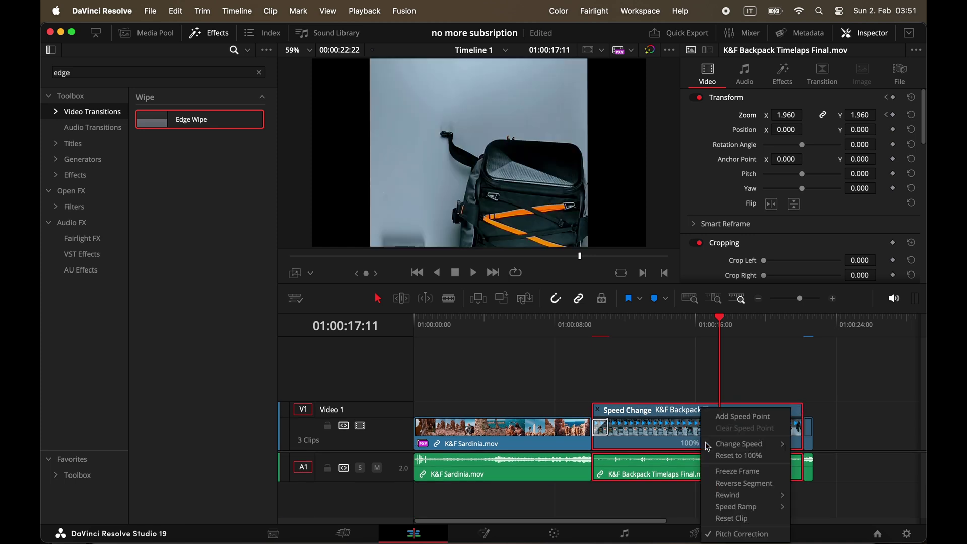
left_click(728, 417)
Slow the middle section, then add a point at 01:00:20:03 and set the end to 105%
left_click_drag(800, 405, 830, 410)
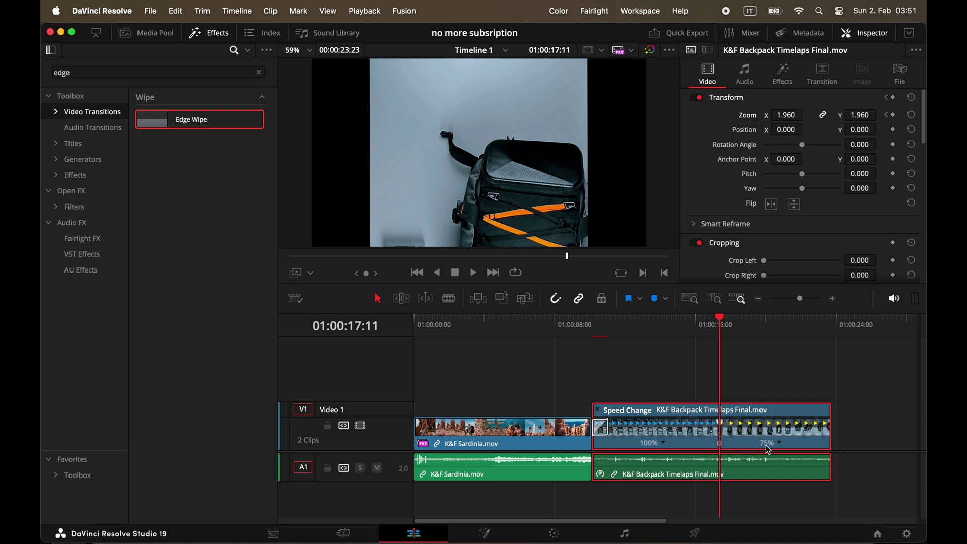
left_click(770, 355)
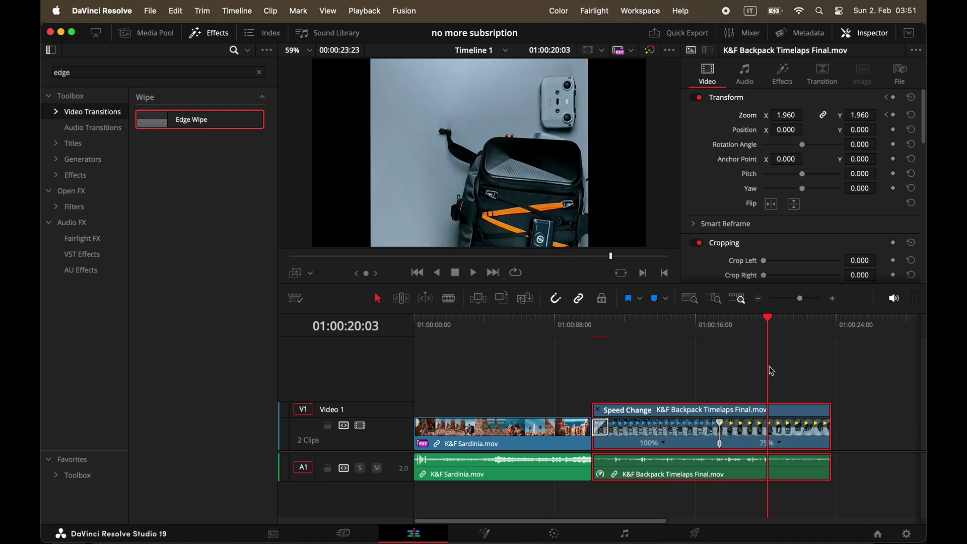
right_click(780, 446)
left_click(828, 415)
left_click_drag(831, 415, 722, 449)
key("ctrl+r")
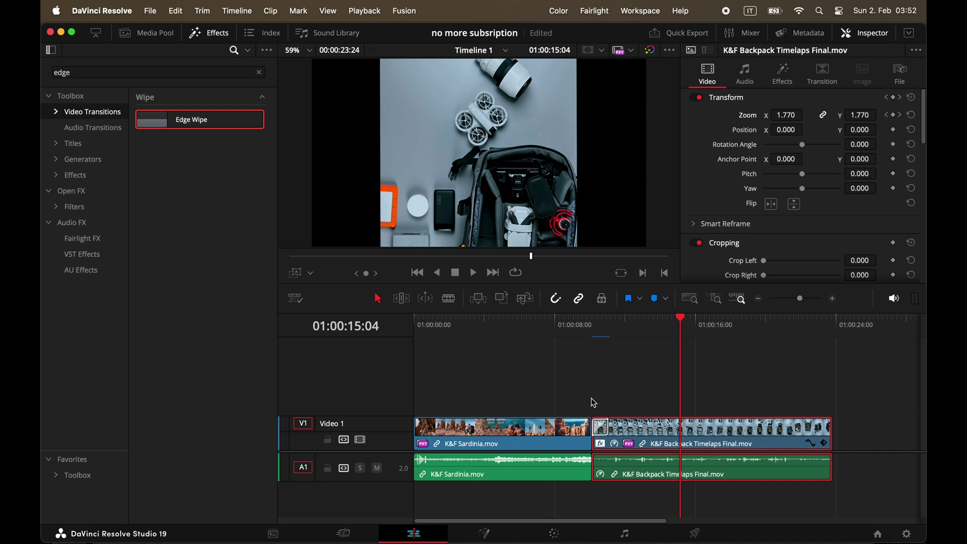
Create an empty timeline named 'timeline 2' in the Footage bin
left_click(210, 34)
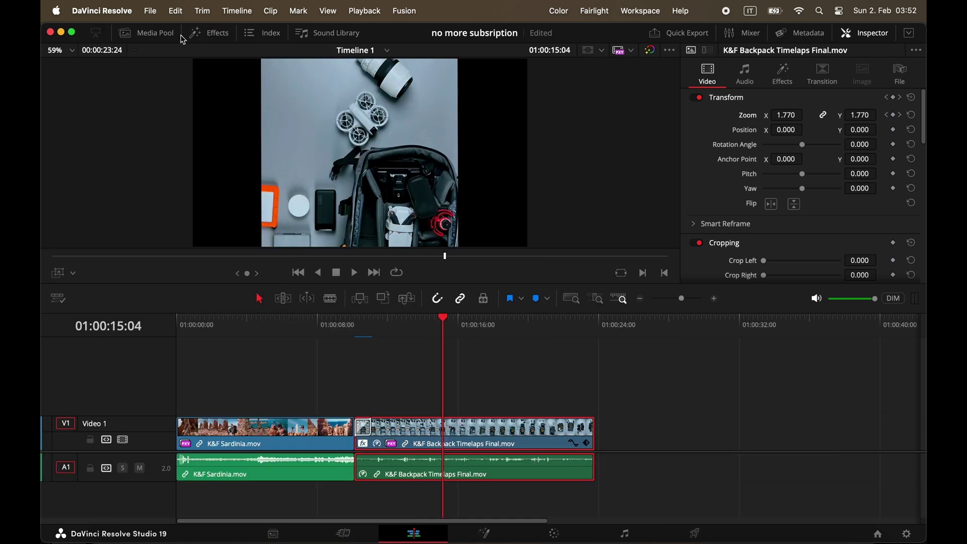
left_click(162, 36)
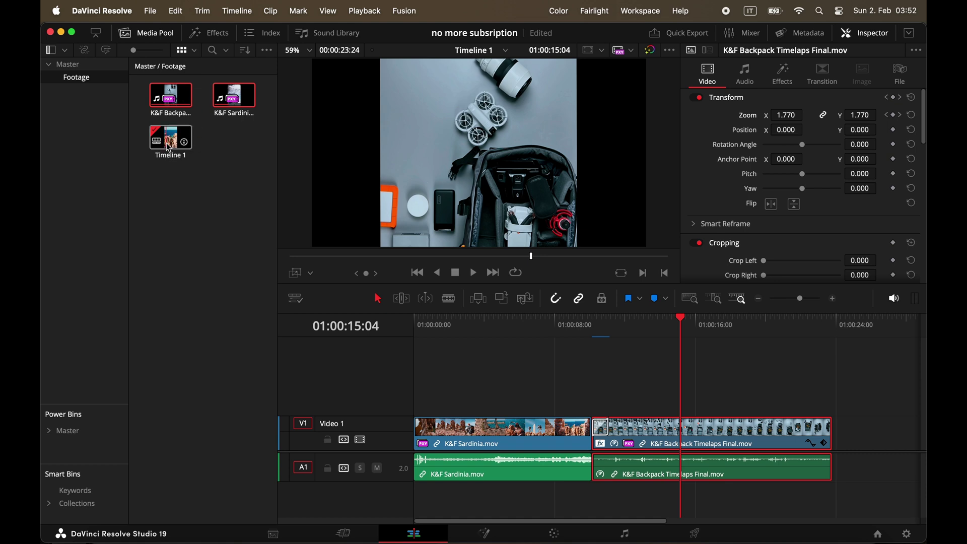
left_click(217, 164)
right_click(219, 167)
mouse_move(241, 177)
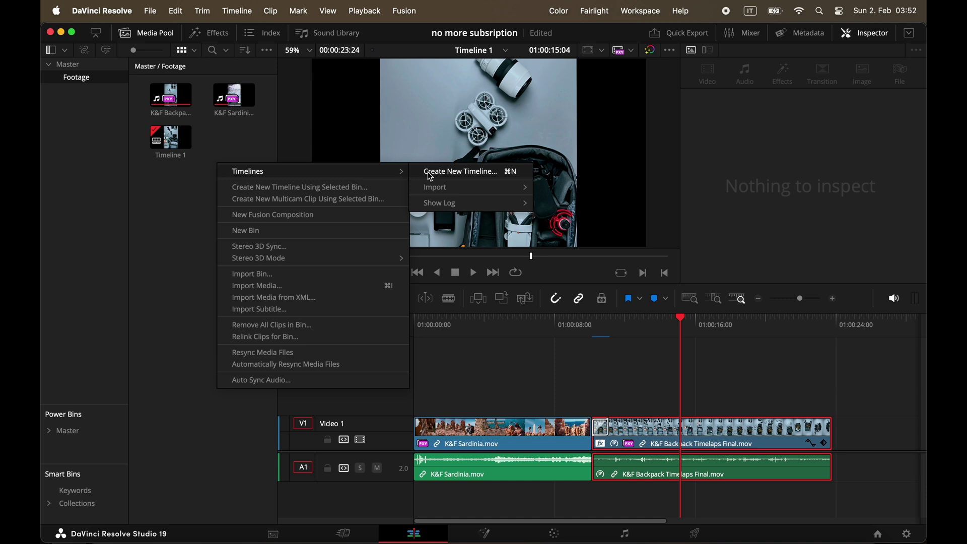
left_click(447, 171)
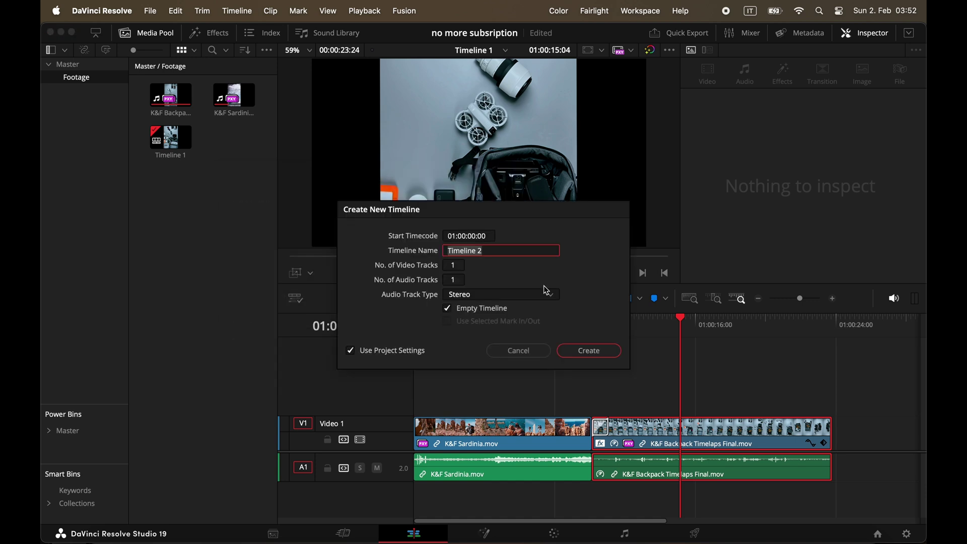
type("timeline 2")
left_click(584, 350)
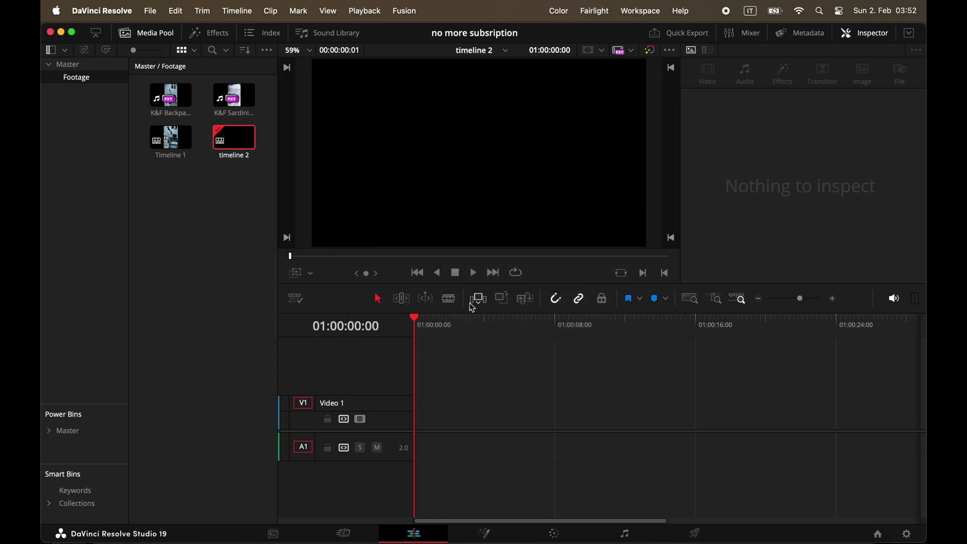
Turn on stacked timelines and open Timeline 1 as a second timeline tab
left_click(297, 297)
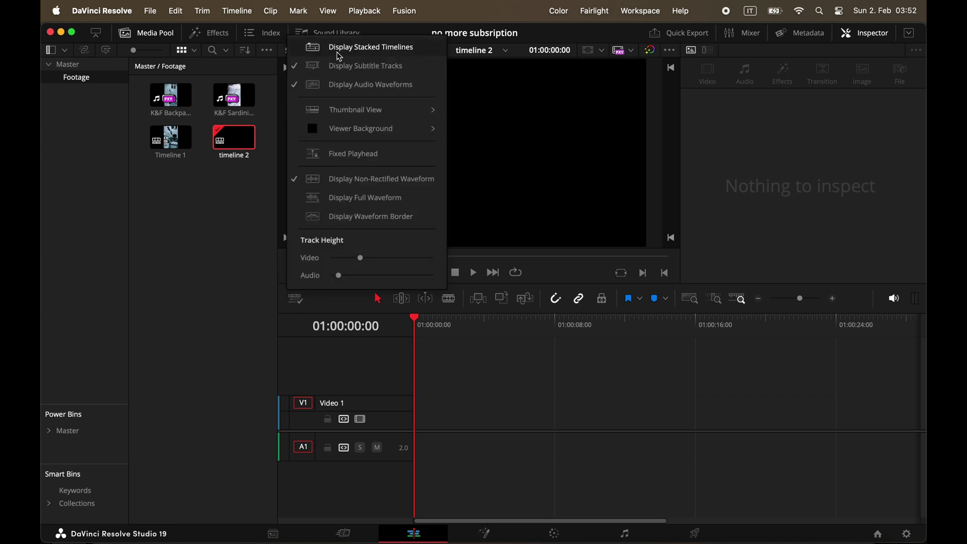
left_click(375, 49)
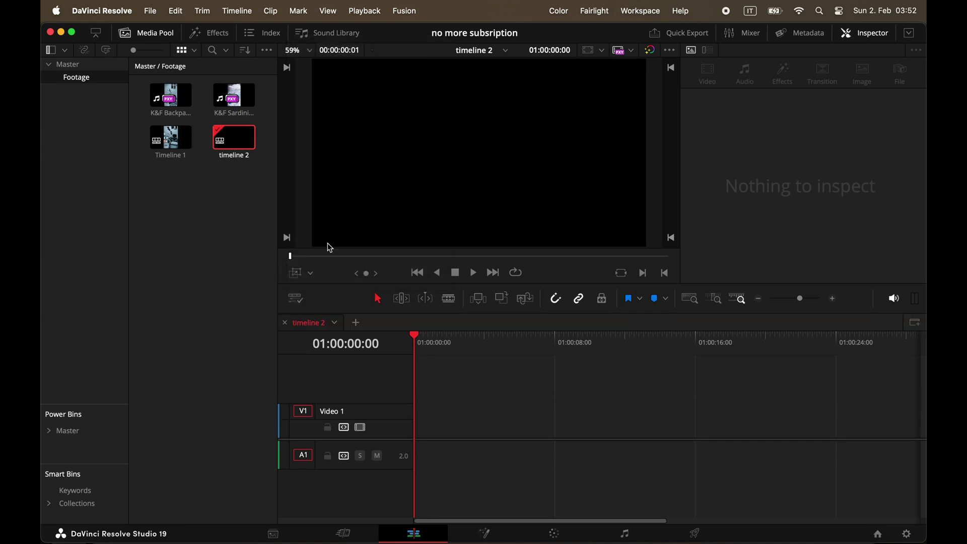
left_click_drag(174, 140, 373, 328)
left_click(373, 328)
left_click(323, 324)
Load Timeline 3 into a stacked pane and close the upper pane
left_click(365, 328)
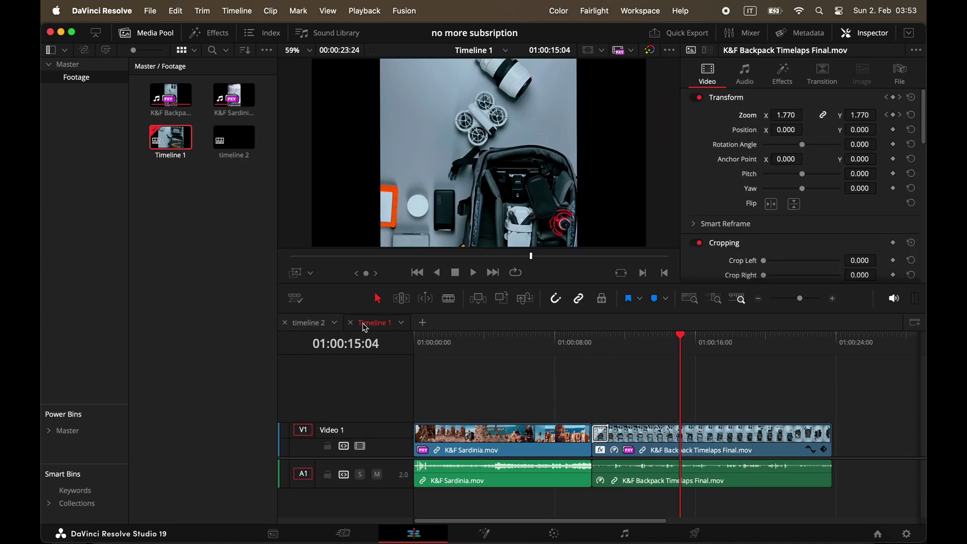
left_click(915, 324)
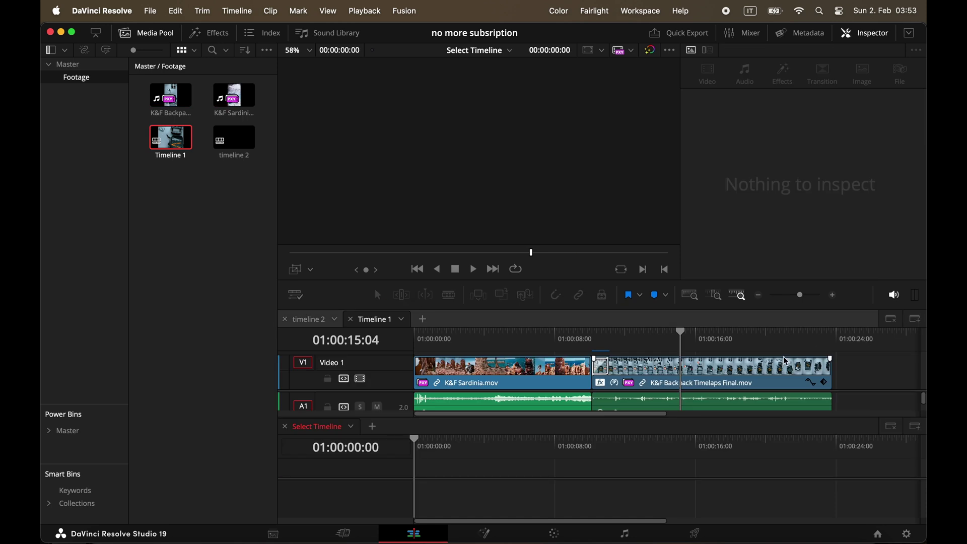
left_click(584, 310)
left_click(466, 395)
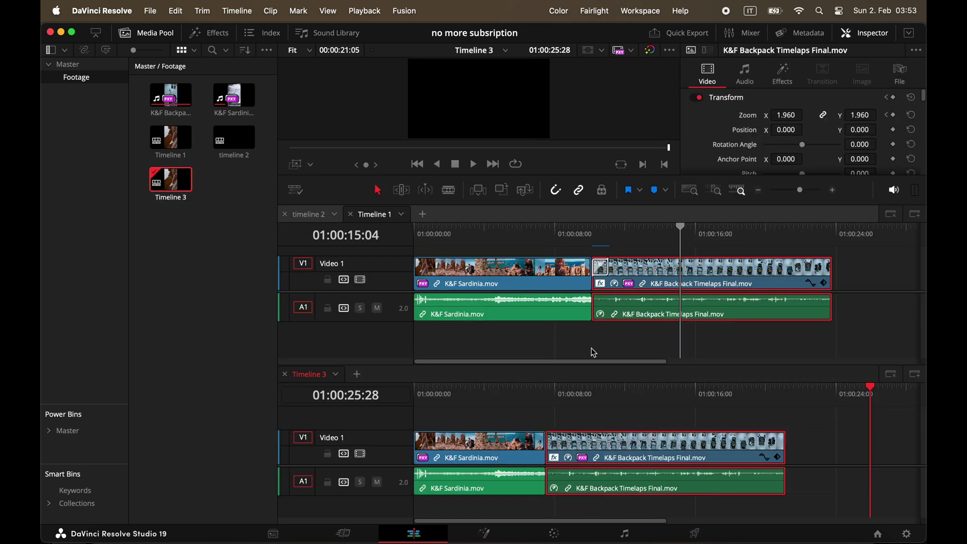
left_click(894, 218)
Delete the long trailing K&F Backpack Timelaps Final clip from Timeline 3
left_click_drag(657, 235, 718, 235)
left_click(559, 237)
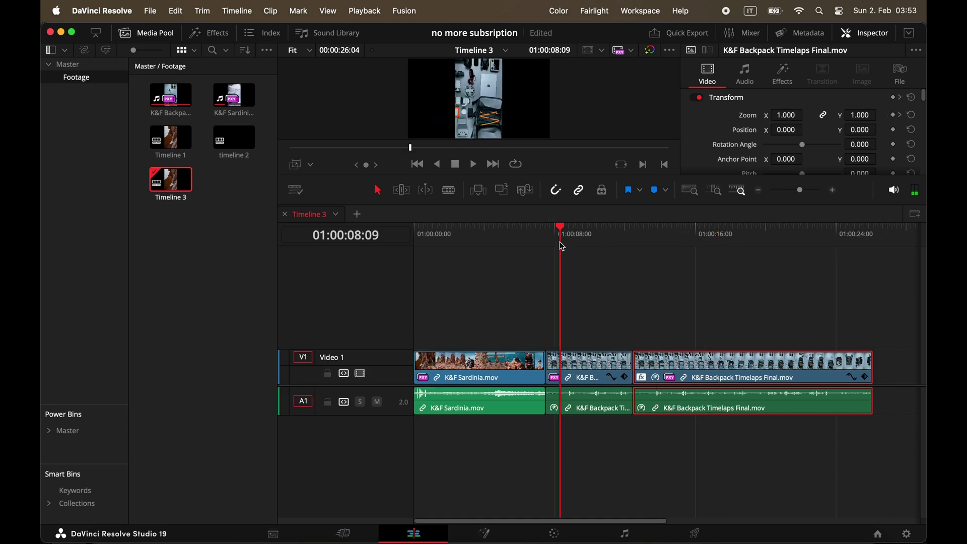
key("Delete")
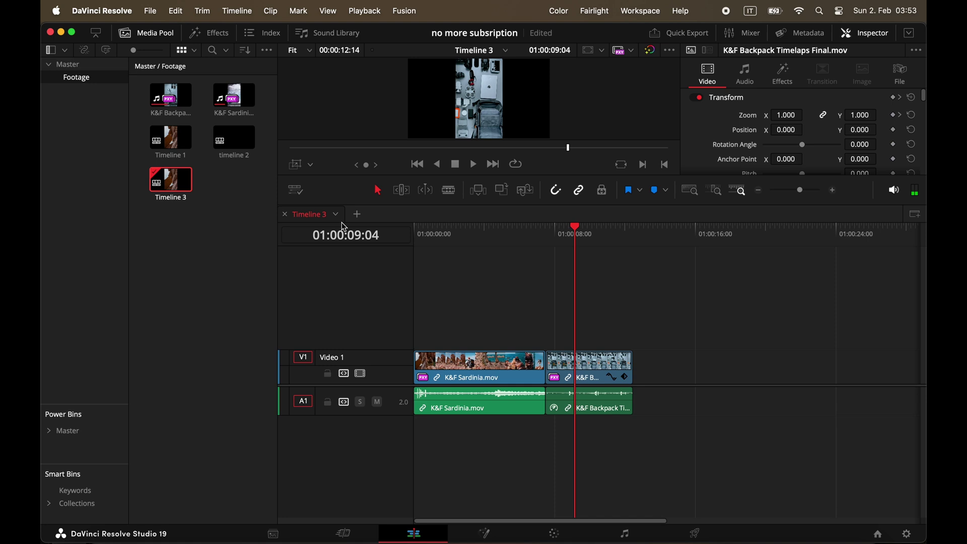
left_click(126, 33)
Search effects for 'adju', add an Adjustment Clip on V2, and extend its start earlier
left_click(218, 38)
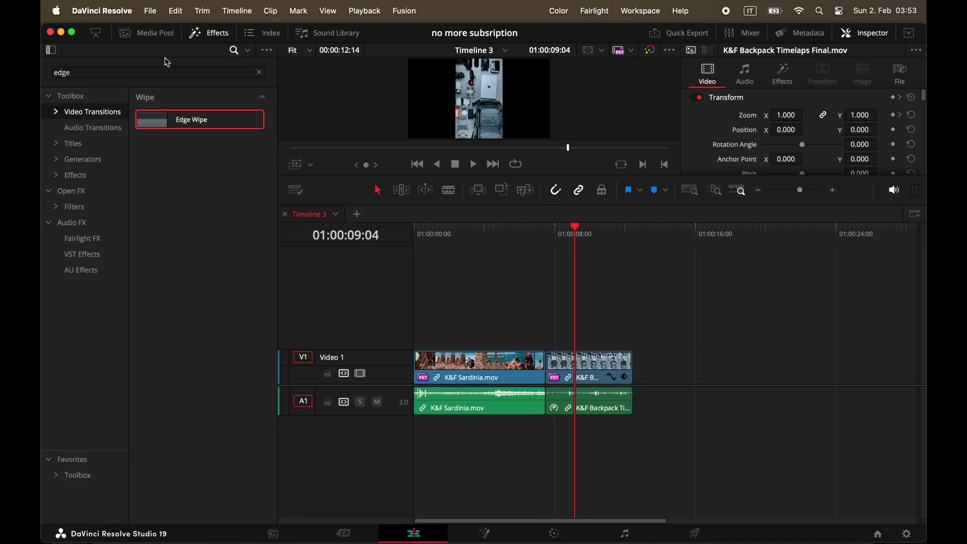
left_click(154, 77)
type("adju")
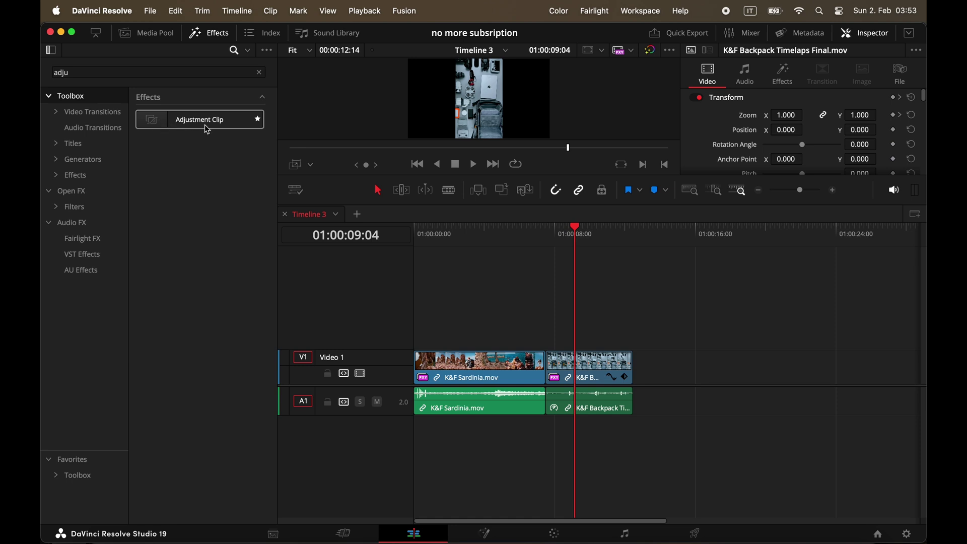
left_click_drag(207, 130, 531, 335)
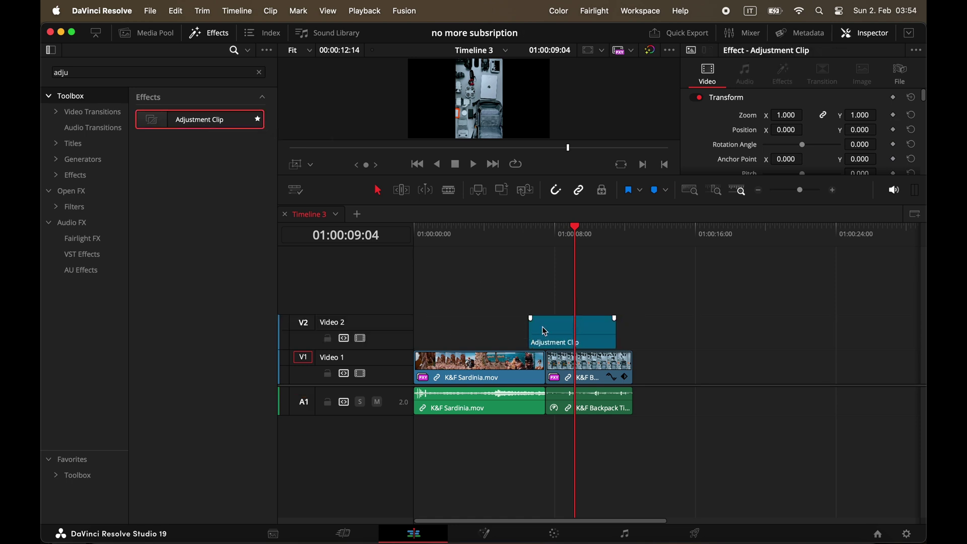
left_click_drag(529, 335, 481, 339)
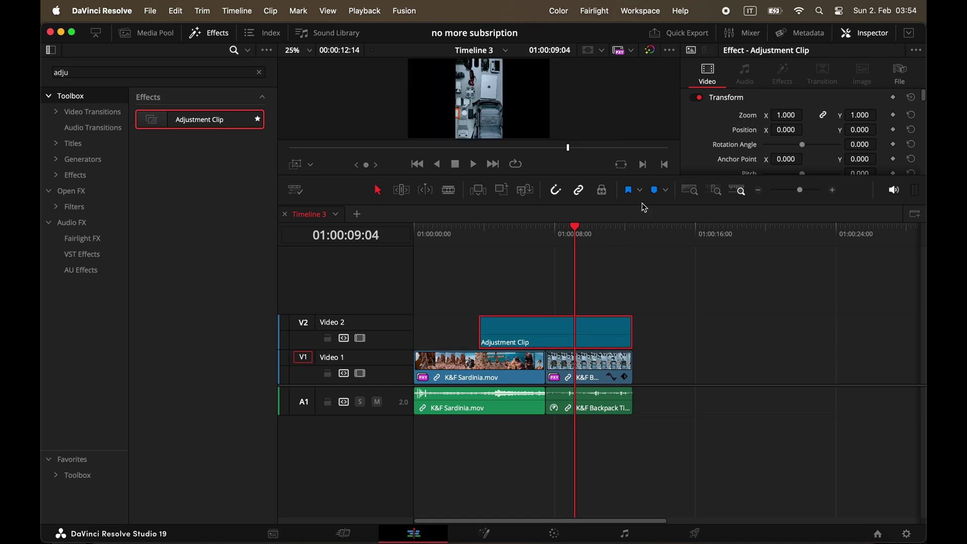
Enable Dynamic Zoom for the Adjustment Clip in the Inspector
left_click_drag(641, 202, 645, 244)
scroll(732, 185, "down", 10)
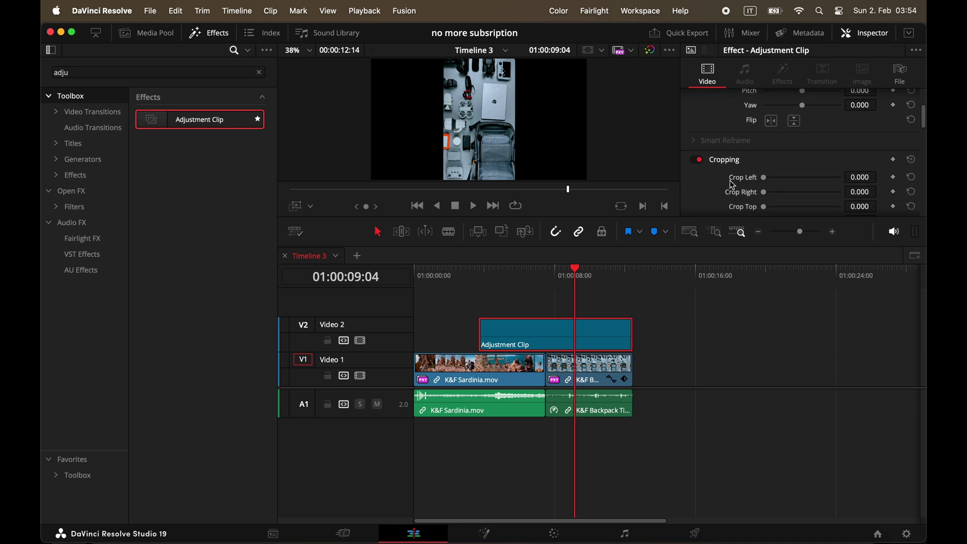
left_click(699, 166)
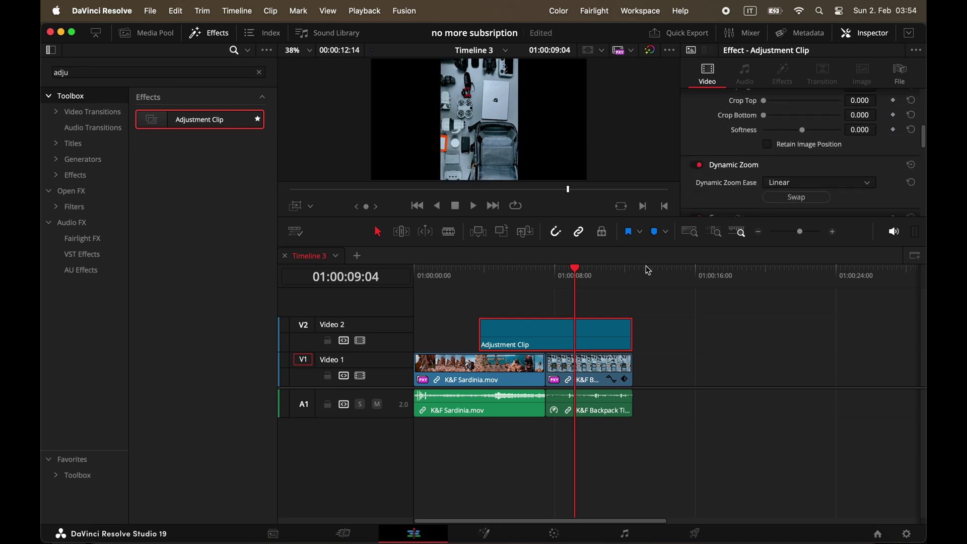
mouse_move(498, 276)
left_mouse_down()
mouse_move(484, 274)
mouse_move(492, 274)
left_mouse_up()
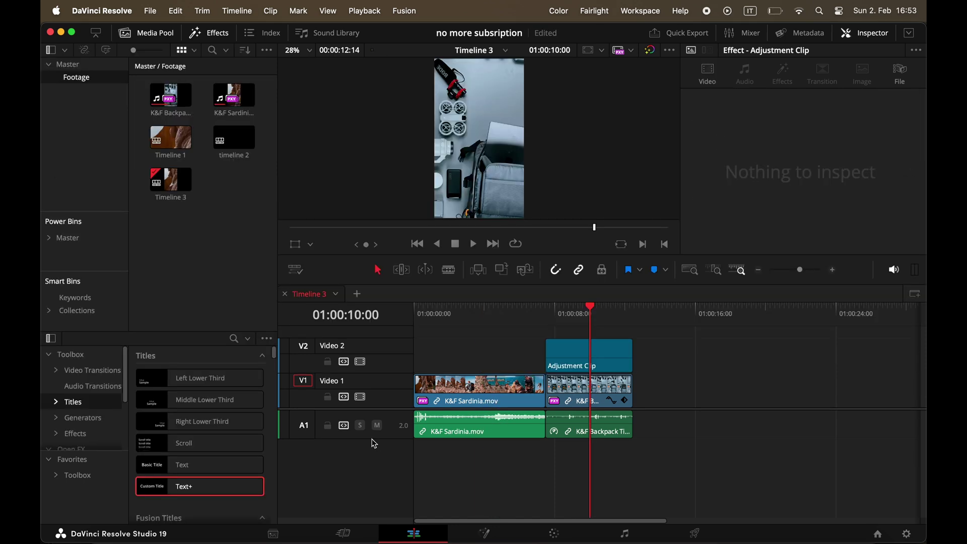
Enlarge track A1 and keyframe the Backpack audio volume down to about -22 dB
left_click_drag(375, 444, 378, 476)
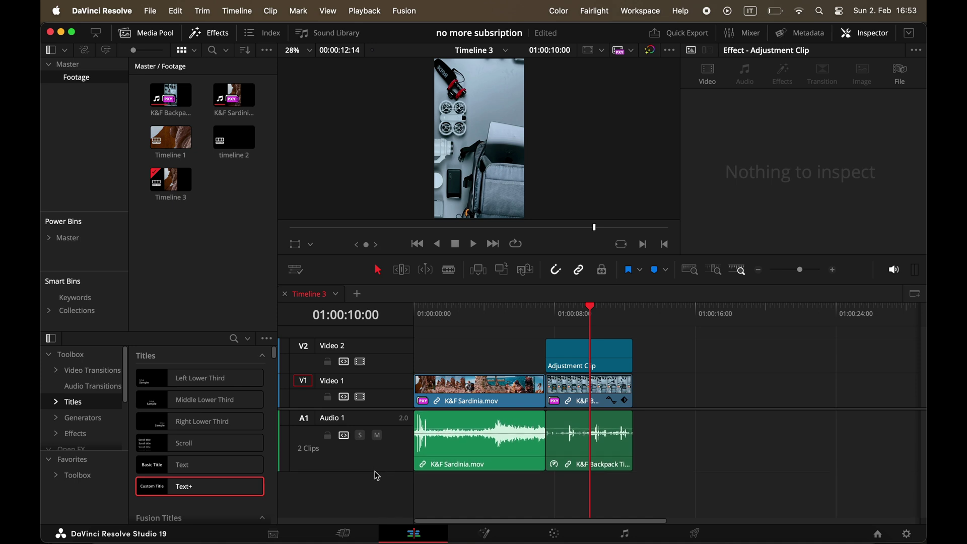
left_click_drag(566, 433, 563, 429)
left_click(563, 428, "alt")
left_click(576, 429, "alt")
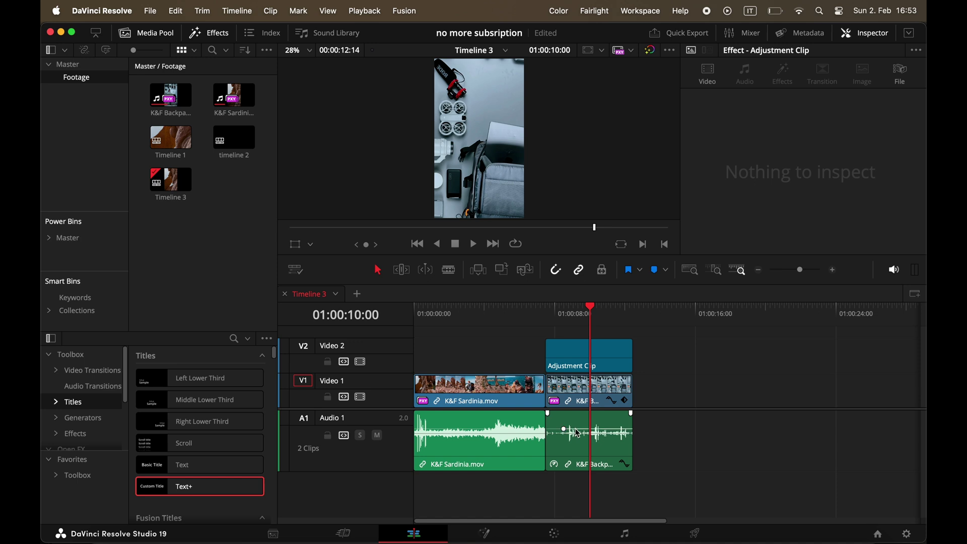
left_click(609, 428, "alt")
left_click_drag(591, 434, 589, 444)
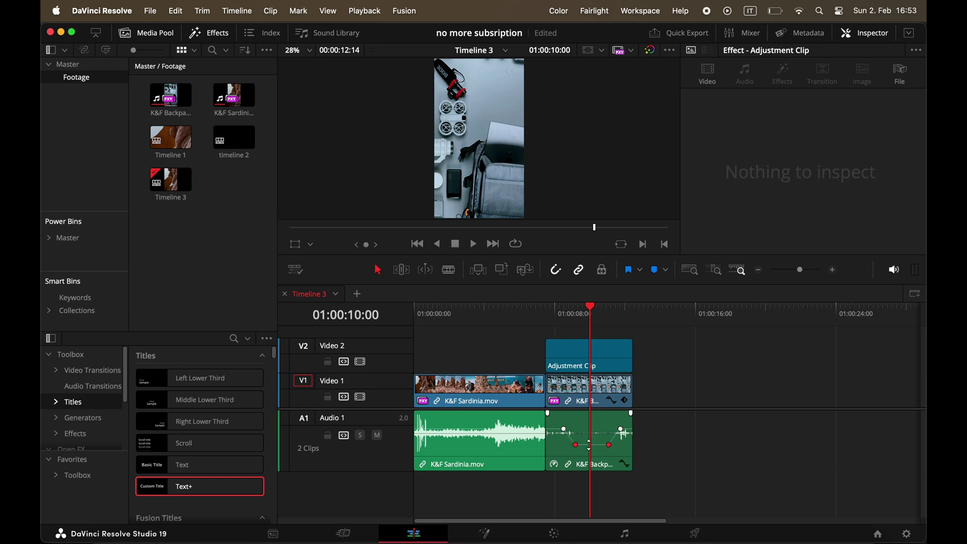
left_click(589, 443)
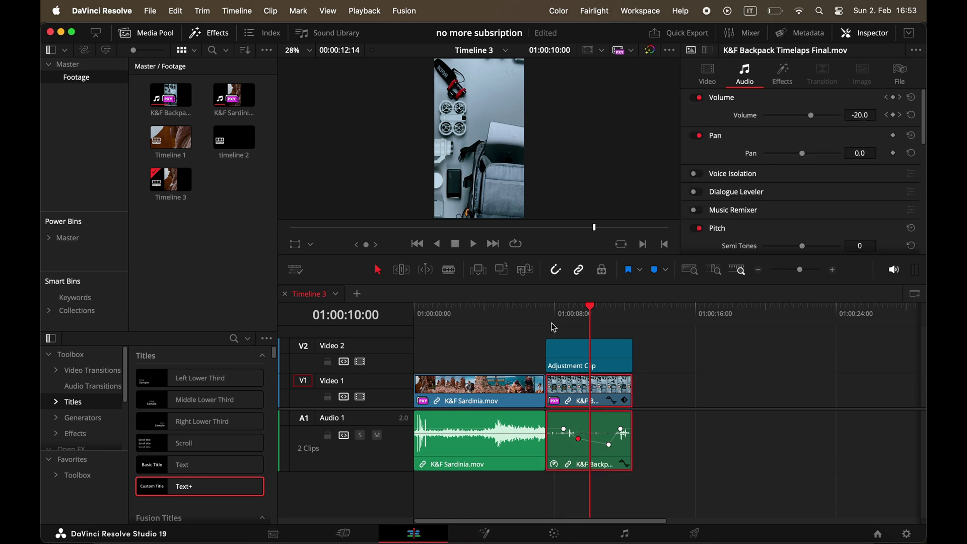
Play the fade back from 01:00:03:00, then switch to the Deliver page
left_click(505, 319)
left_click(469, 317)
left_click_drag(469, 317, 624, 321)
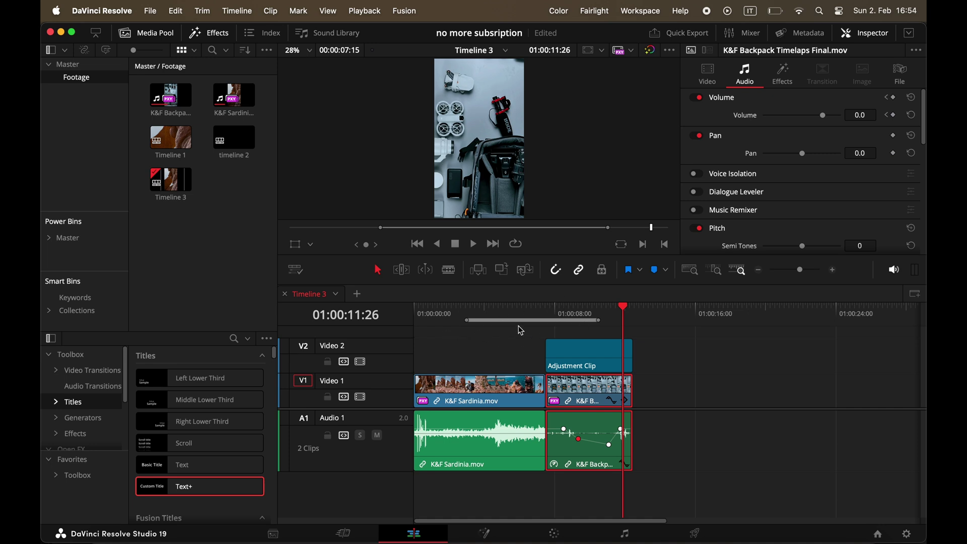
left_click(696, 533)
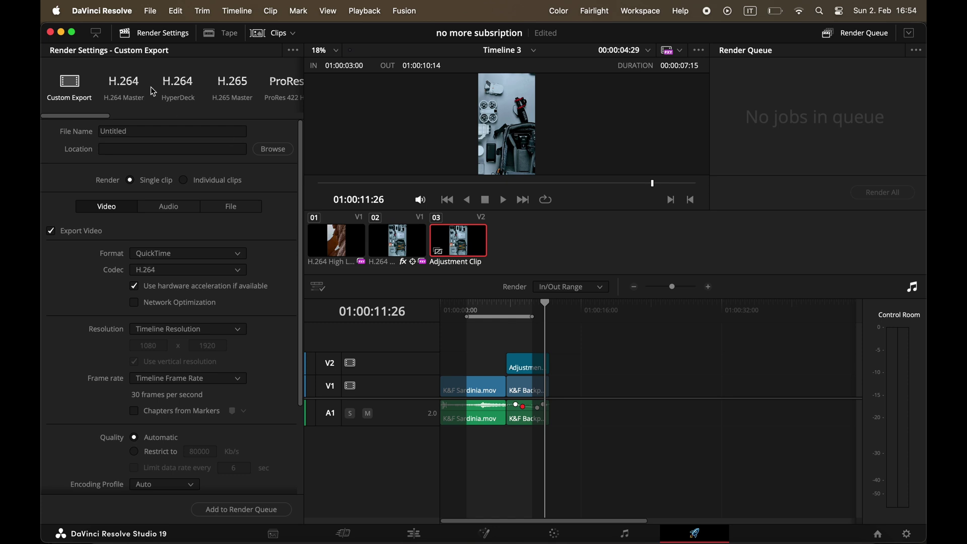
Choose MP4 output and save the render as 'Timeline 3' in the Movies folder
scroll(154, 91, "right", 5)
scroll(154, 92, "left", 5)
left_click(154, 253)
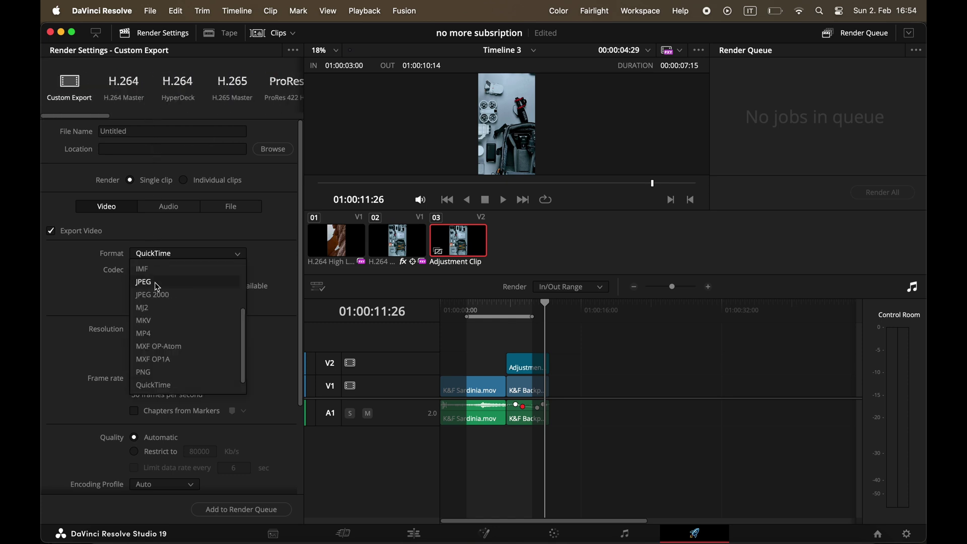
left_click(145, 334)
left_click(273, 149)
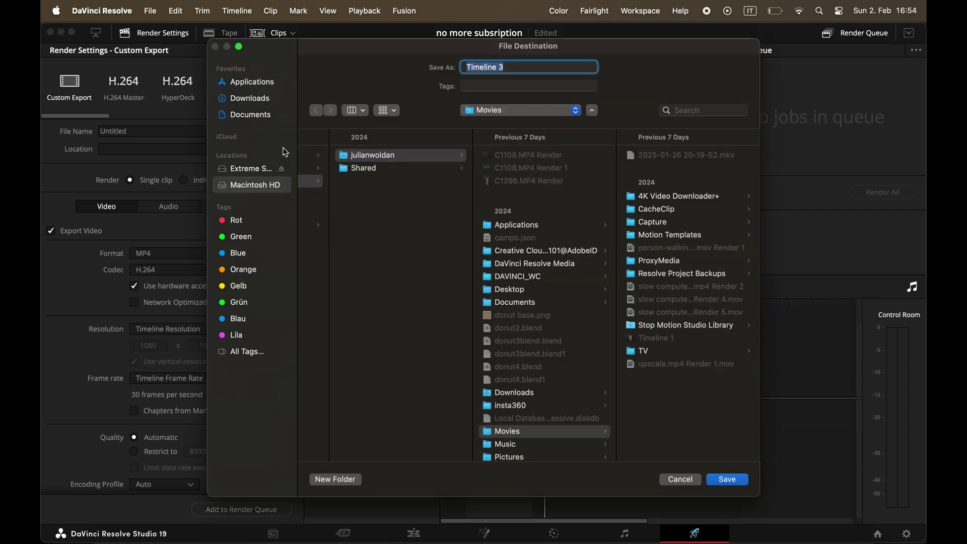
left_click(725, 478)
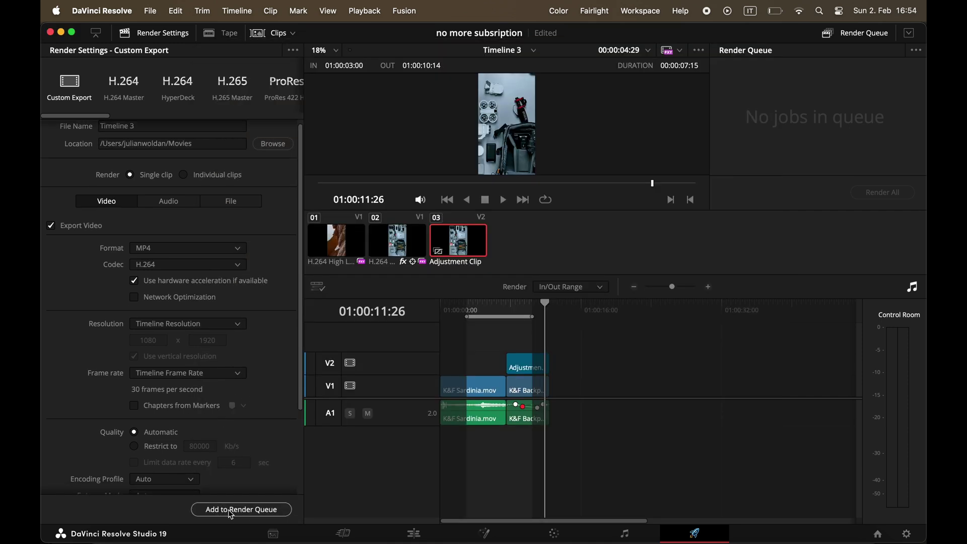